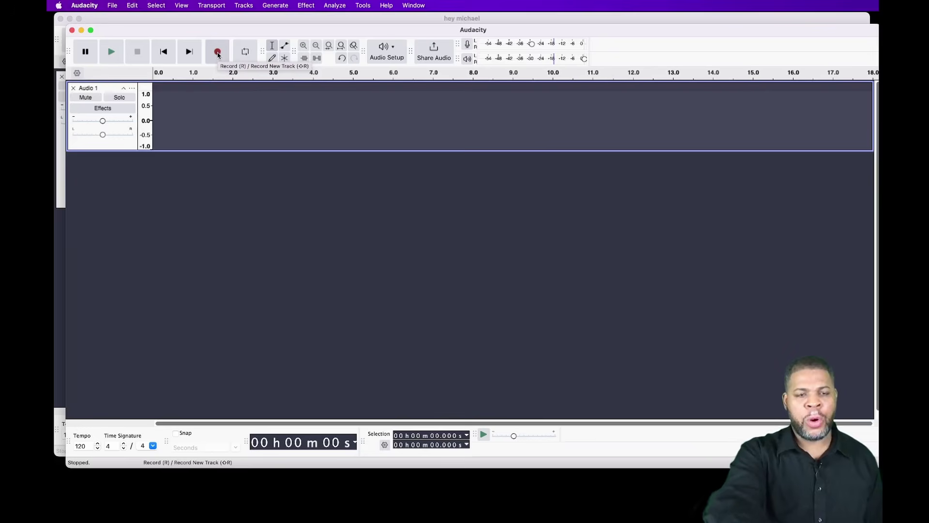
# Record a voice clip about 4 seconds long on the Audio 1 track and play it back
pyautogui.click(218, 51)
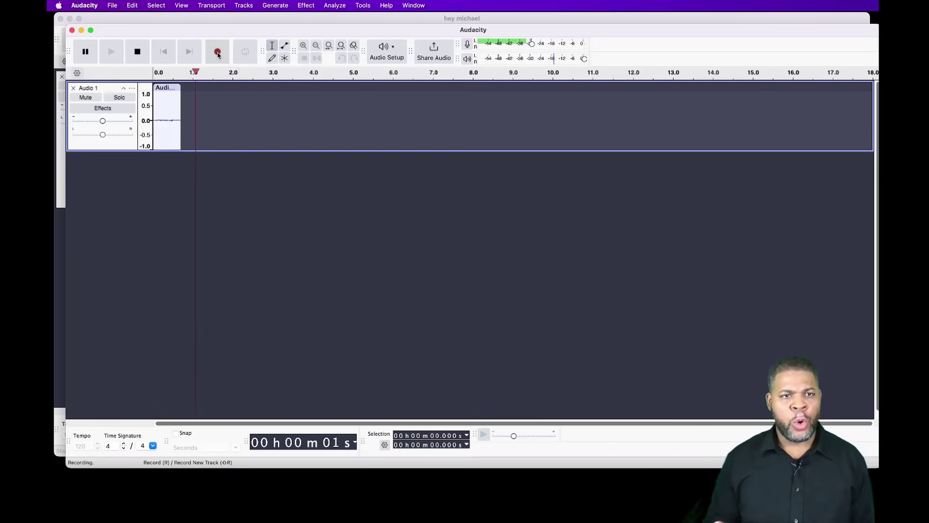
pyautogui.click(139, 53)
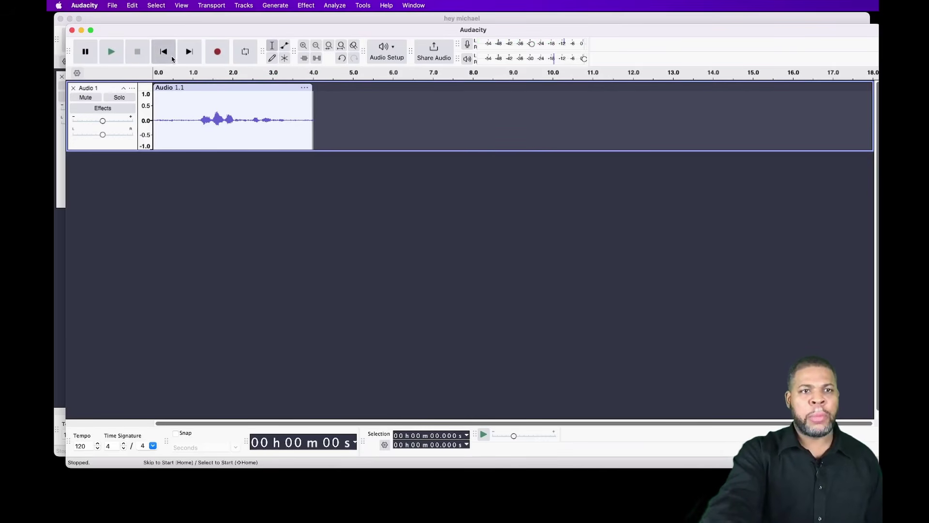
pyautogui.click(112, 52)
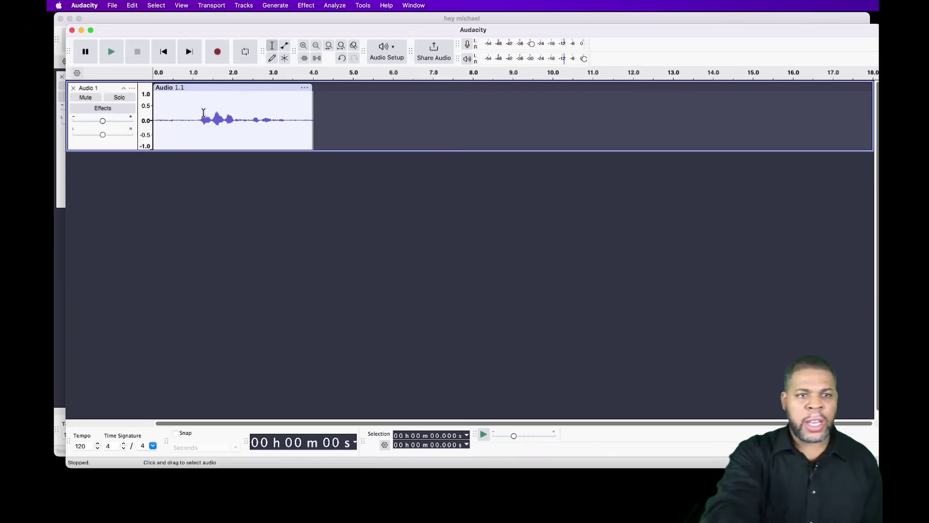
# Delete the silent first 1.17 seconds or so of the clip, up to where the speech starts
pyautogui.moveTo(199, 119); pyautogui.dragTo(107, 122)
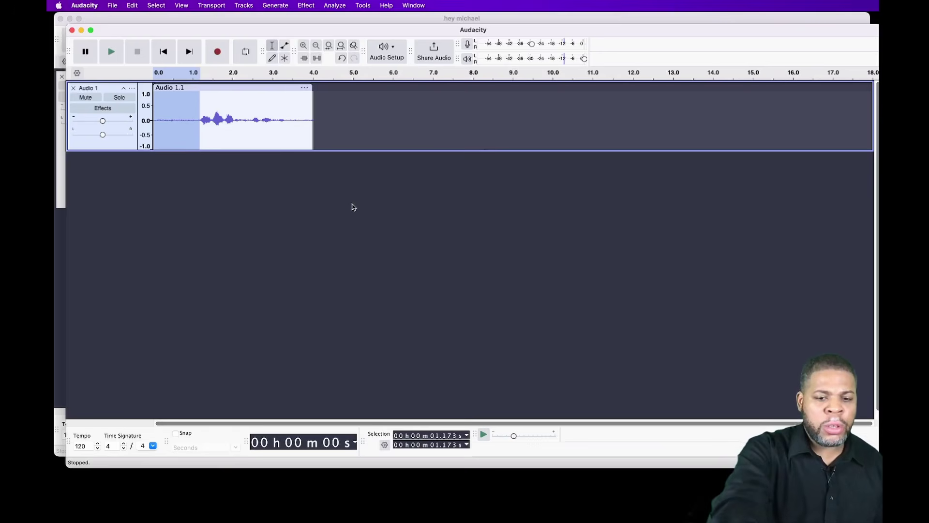
pyautogui.press('super+t')
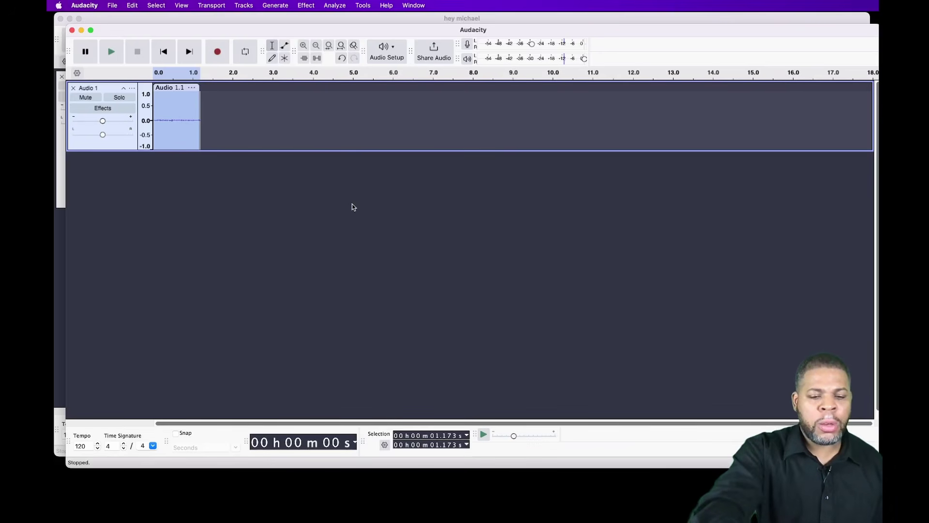
pyautogui.press('super+z')
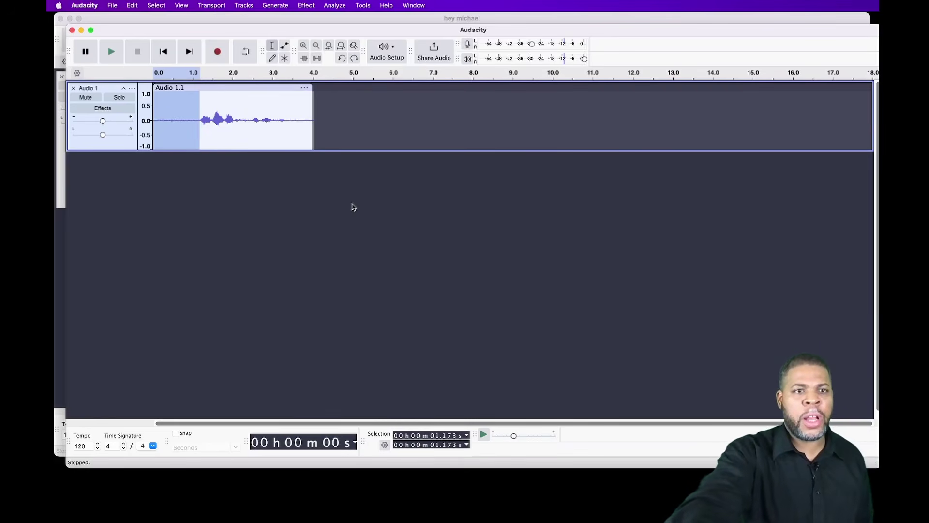
pyautogui.press('Delete')
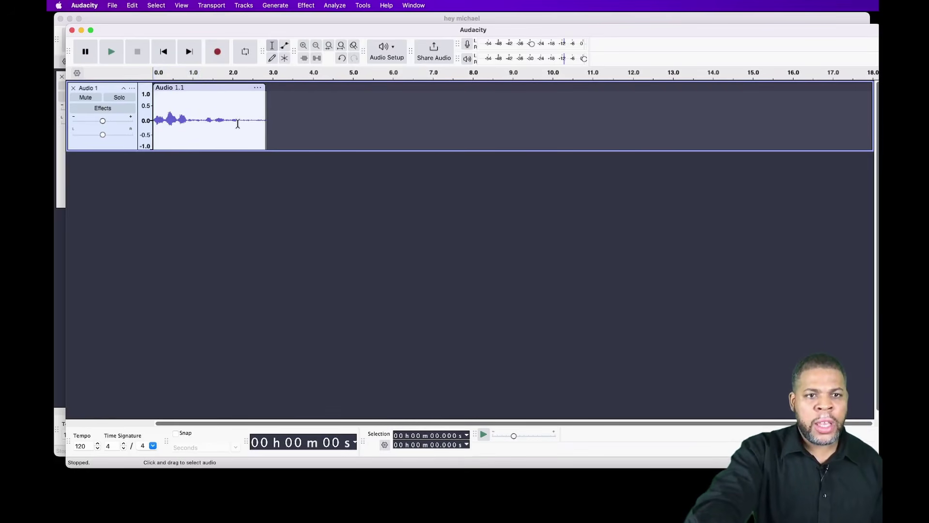
# Play the clip from about 1.35 seconds to find where the speech ends
pyautogui.click(207, 120)
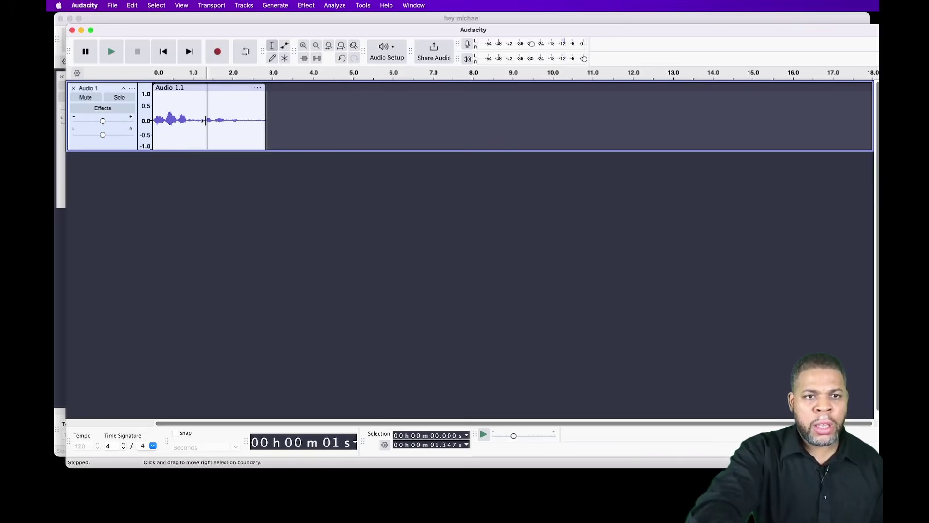
pyautogui.press('space')
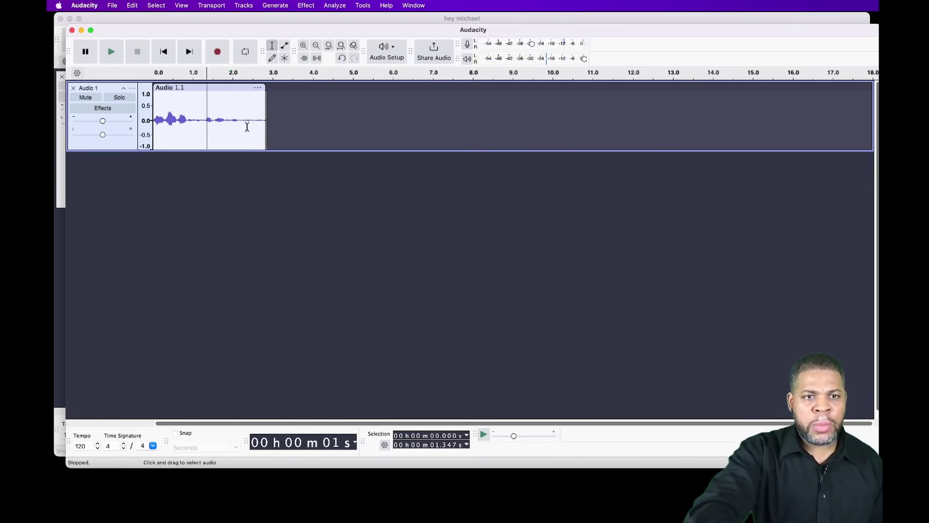
pyautogui.click(238, 125)
pyautogui.keyDown('shift'); pyautogui.click(289, 133); pyautogui.keyUp('shift')
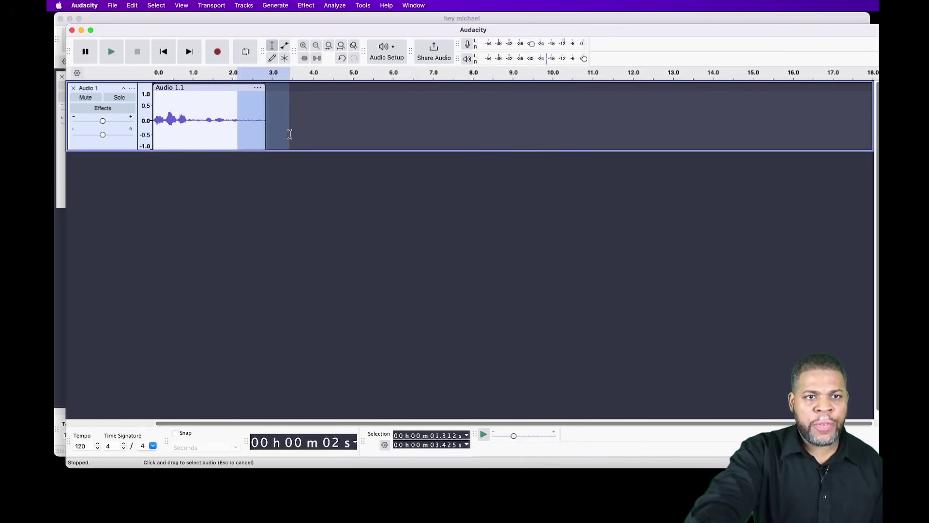
pyautogui.click(241, 121)
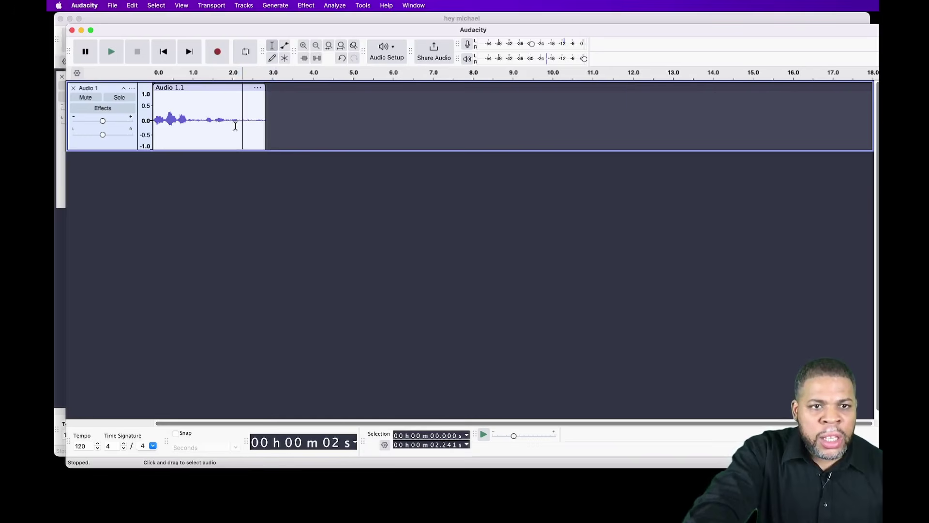
# Delete the silent tail of the clip, from about 2.16 seconds to its end
pyautogui.moveTo(239, 123); pyautogui.dragTo(268, 125)
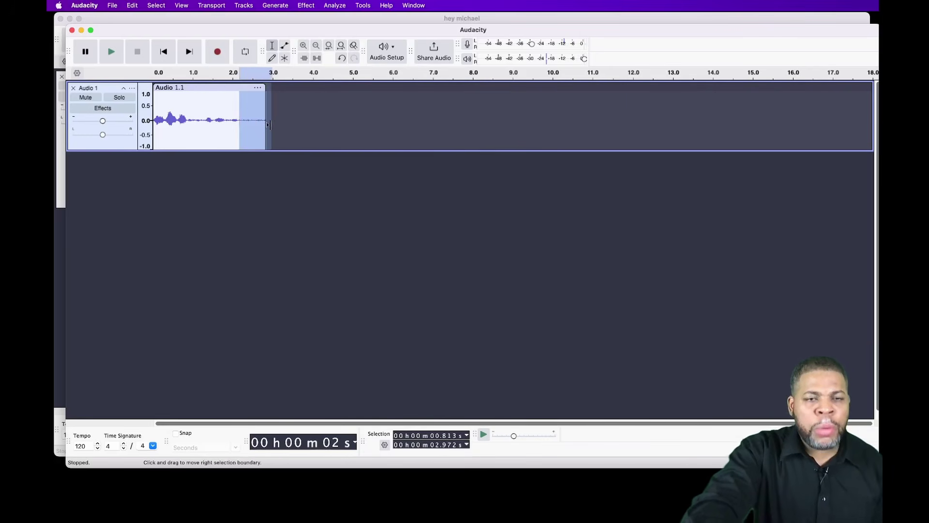
pyautogui.click(305, 47)
pyautogui.click(304, 47)
pyautogui.click(304, 47)
pyautogui.click(305, 47)
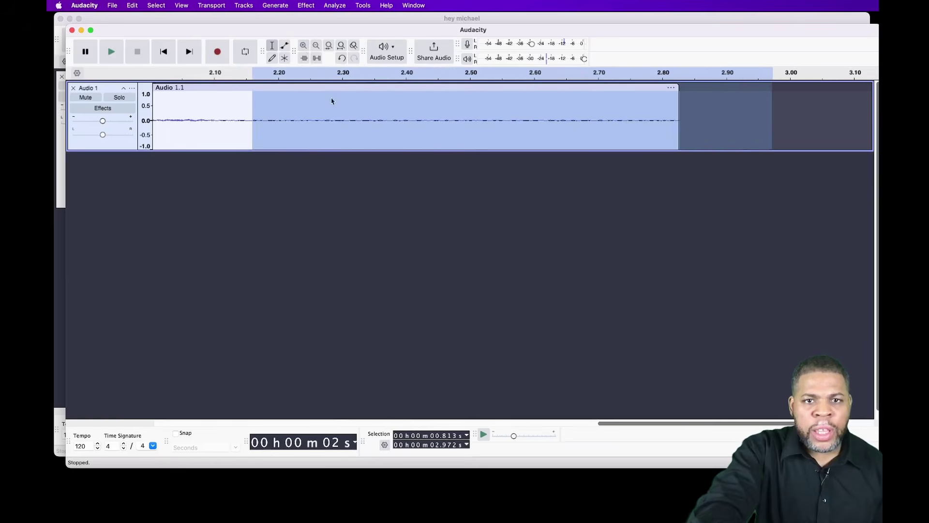
pyautogui.click(317, 47)
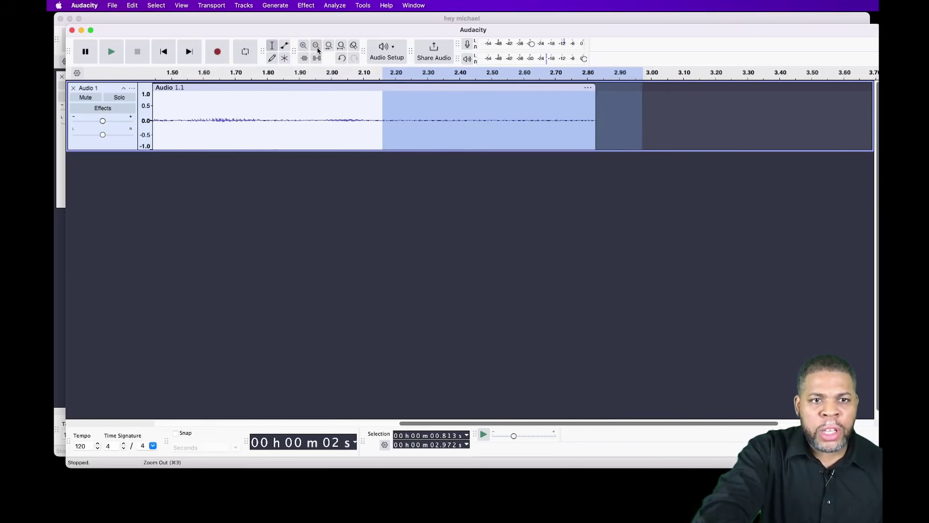
pyautogui.click(317, 47)
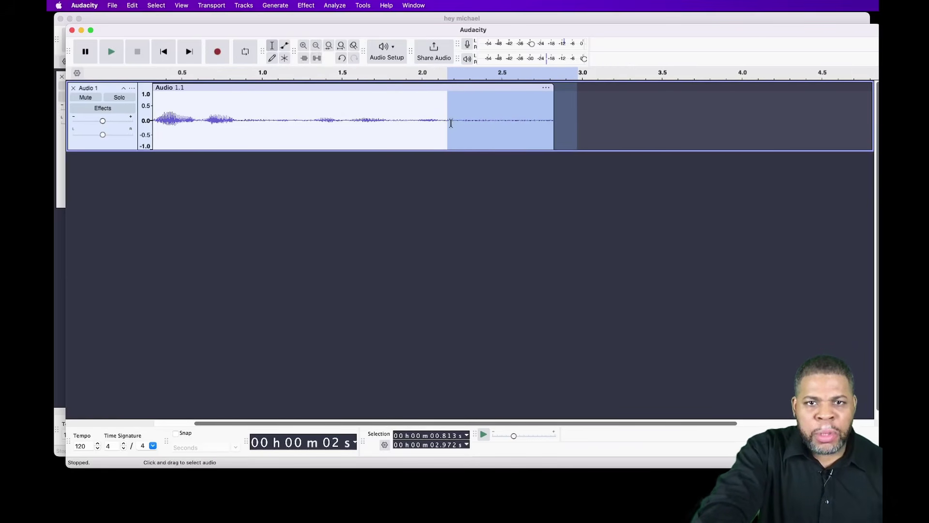
pyautogui.press('Delete')
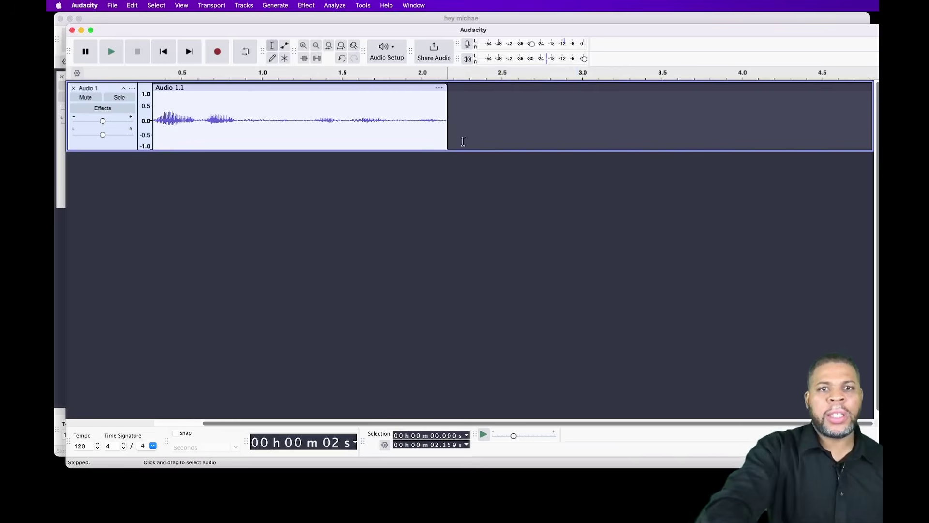
# Play the trimmed clip from its beginning to check the cuts
pyautogui.click(316, 46)
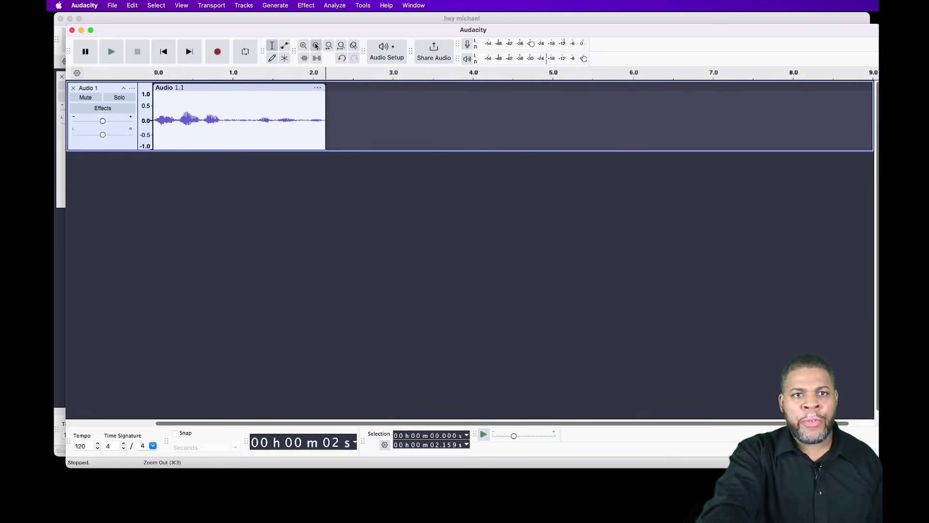
pyautogui.click(316, 47)
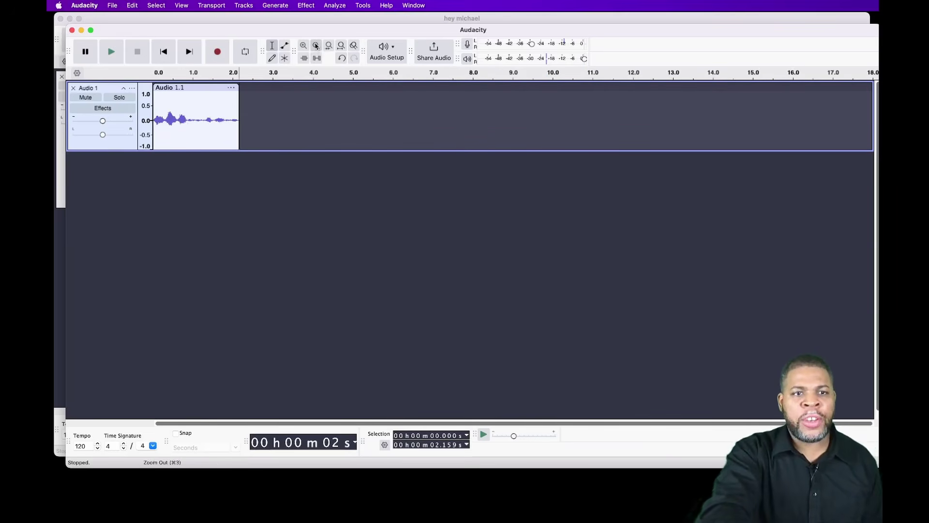
pyautogui.click(164, 54)
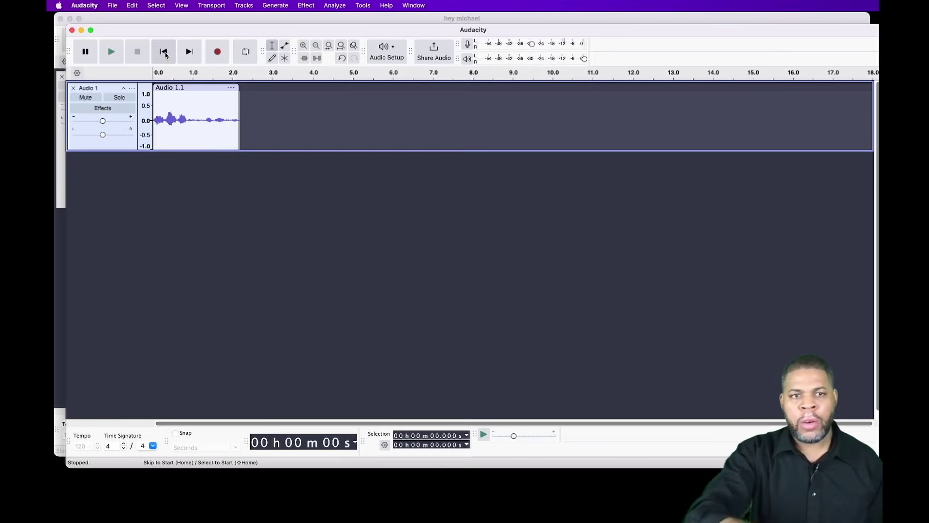
pyautogui.press('space')
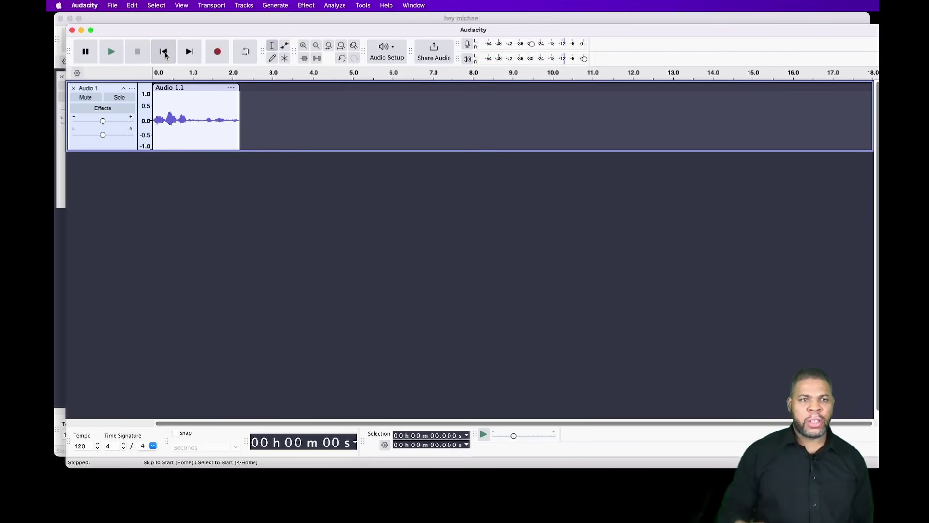
# Lower the pitch of the whole clip by 20 percent with Change Pitch, previewing the effect before applying it
pyautogui.doubleClick(198, 119)
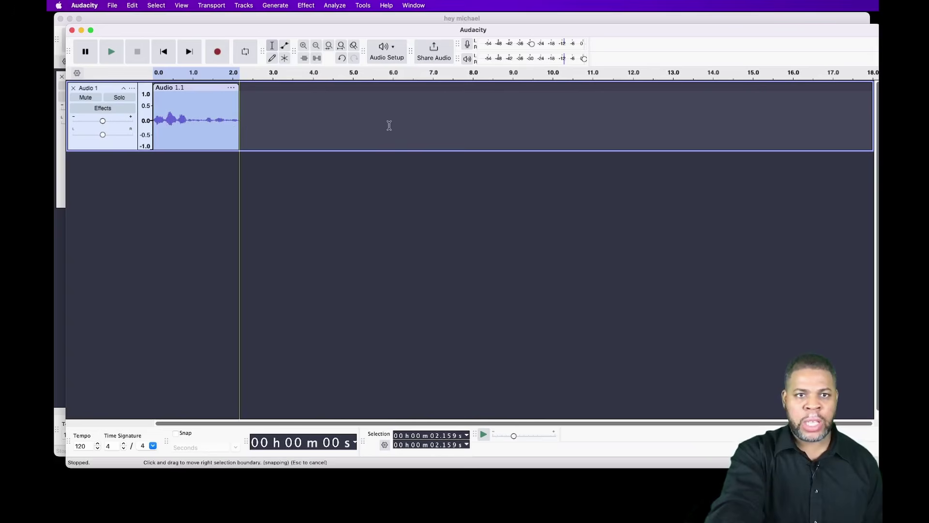
pyautogui.click(363, 6)
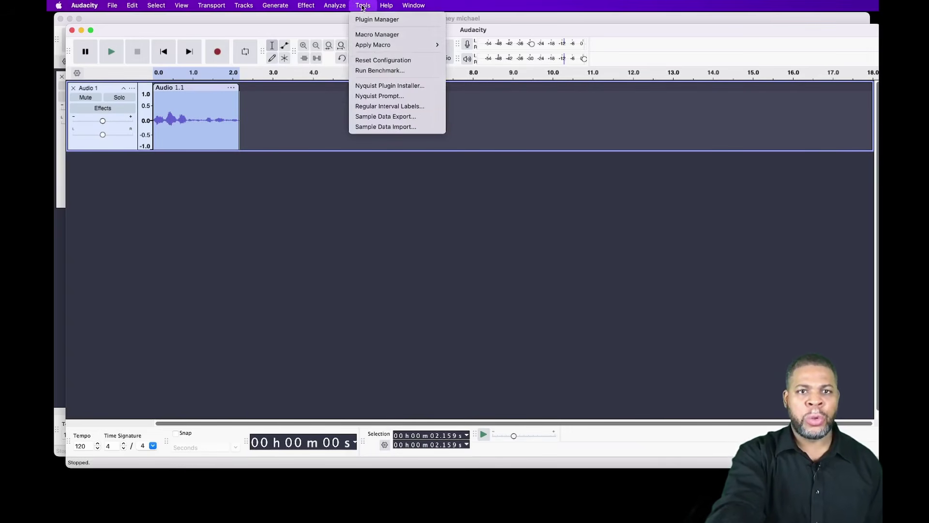
pyautogui.moveTo(311, 6)
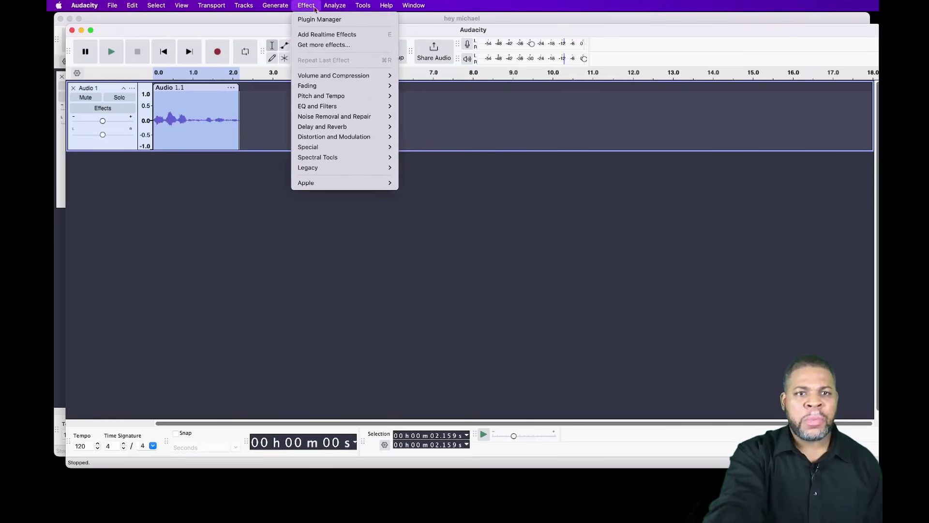
pyautogui.moveTo(335, 76)
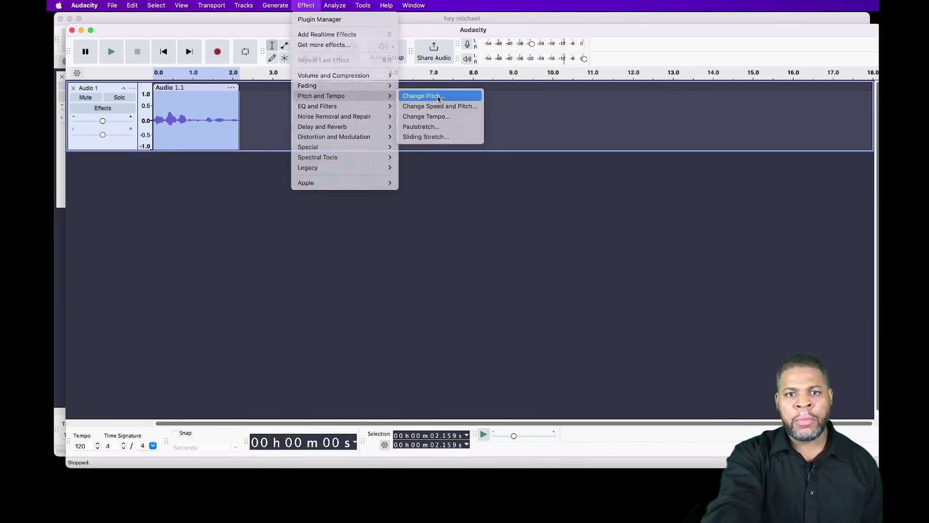
pyautogui.click(438, 97)
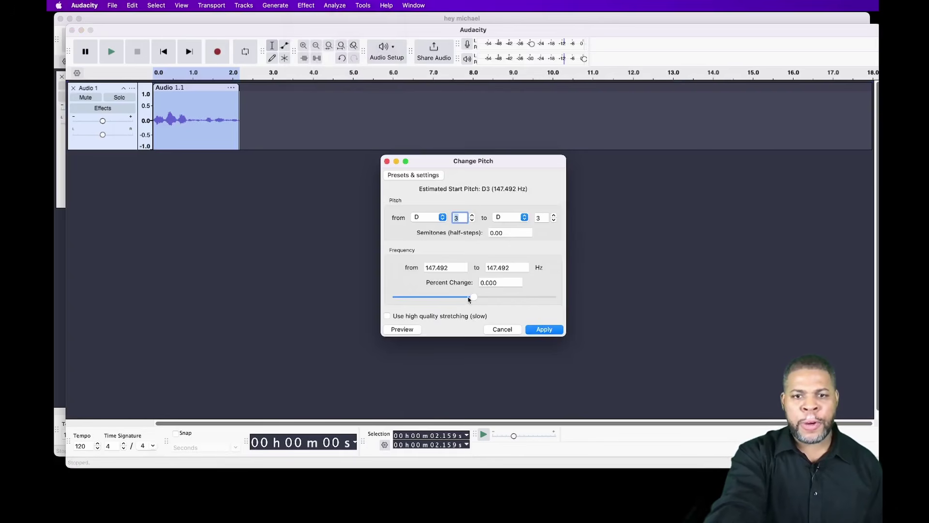
pyautogui.moveTo(474, 299); pyautogui.dragTo(459, 301)
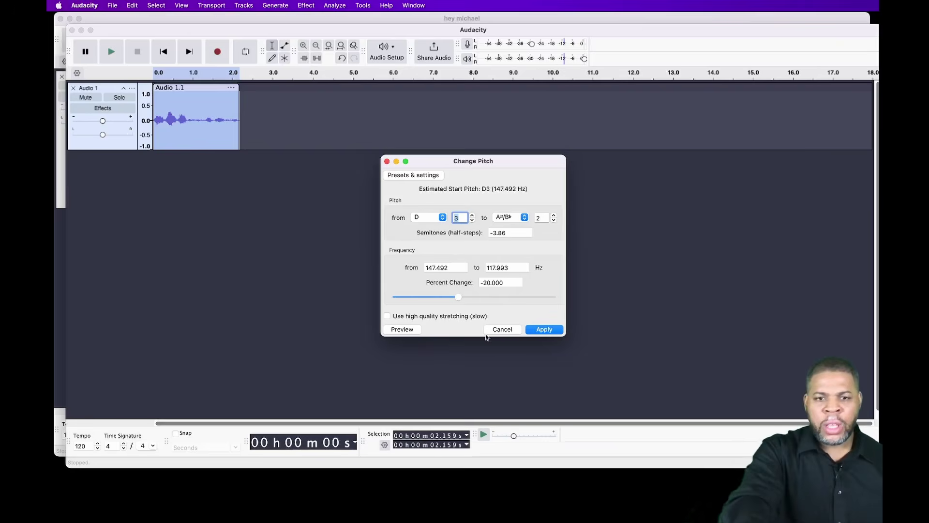
pyautogui.click(409, 330)
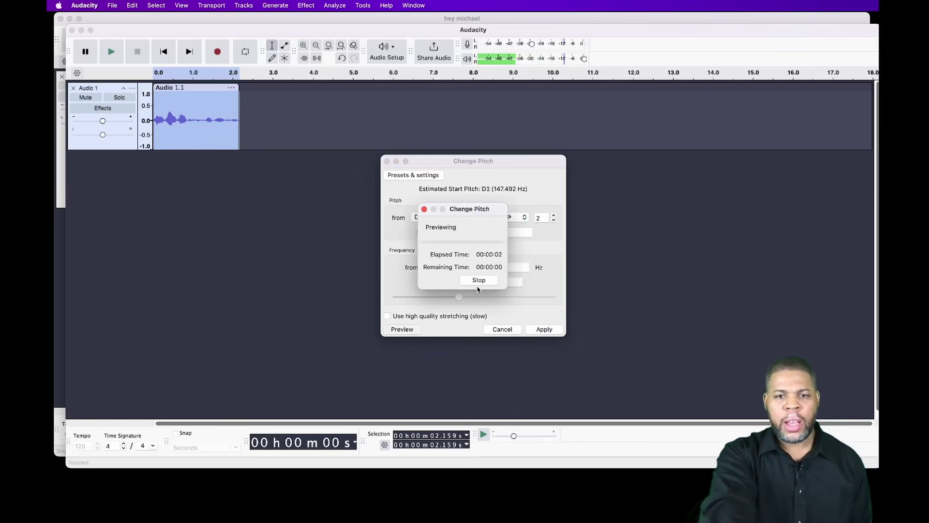
pyautogui.click(548, 333)
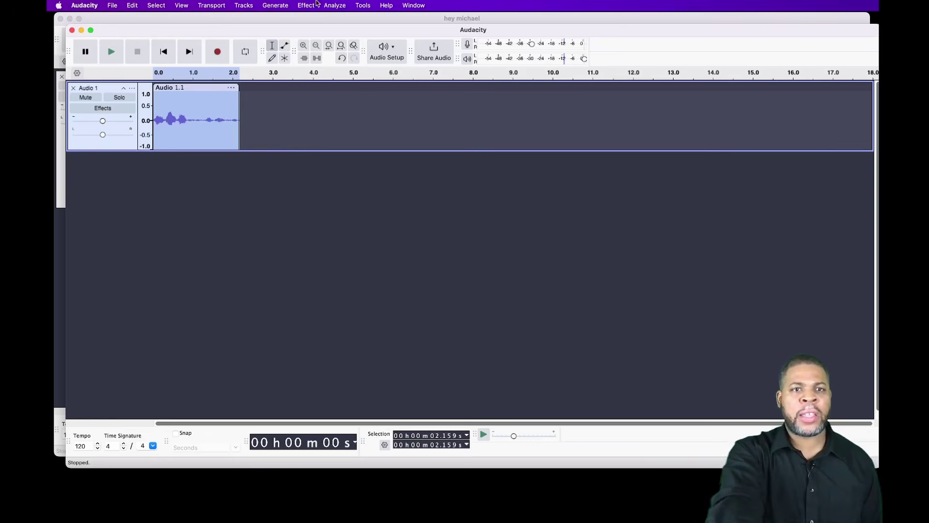
# Add Reverb with a room size of 55% and reverberance of 40% to the whole clip, previewing it before applying
pyautogui.click(337, 6)
pyautogui.moveTo(366, 8)
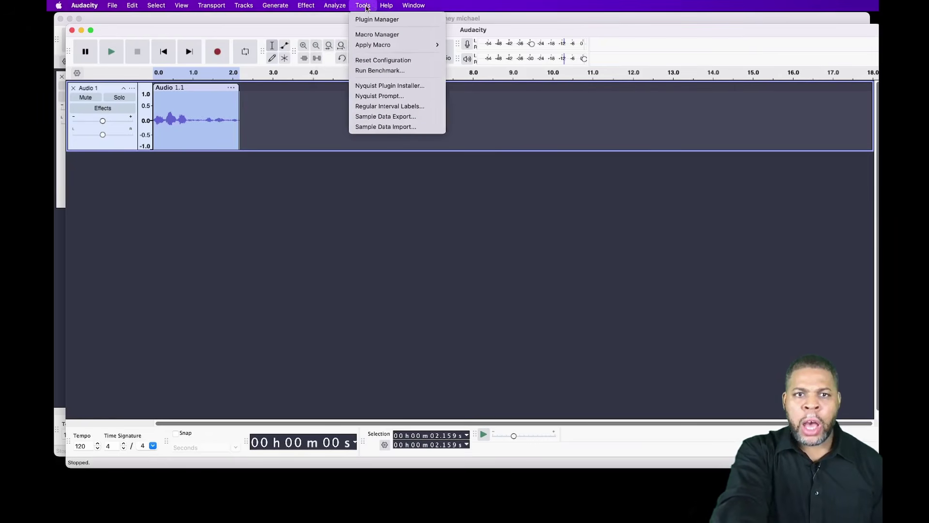
pyautogui.moveTo(303, 6)
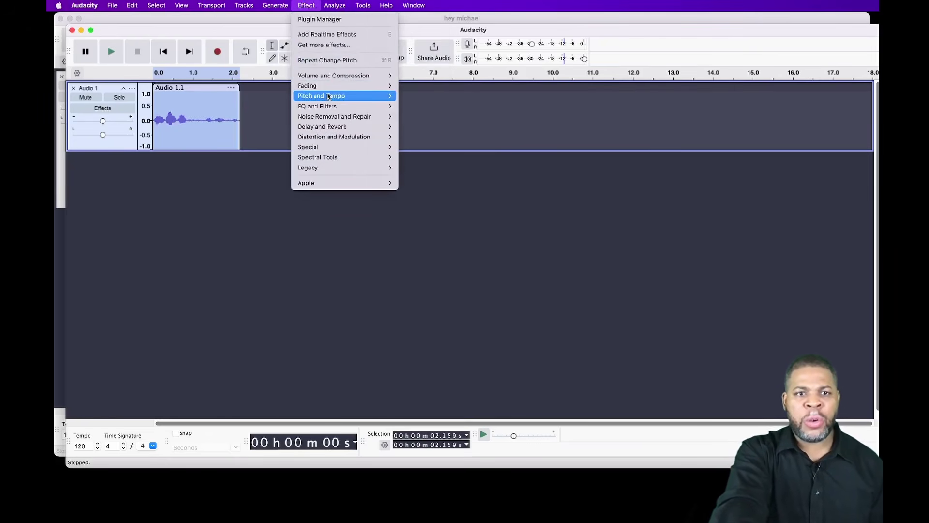
pyautogui.moveTo(338, 152)
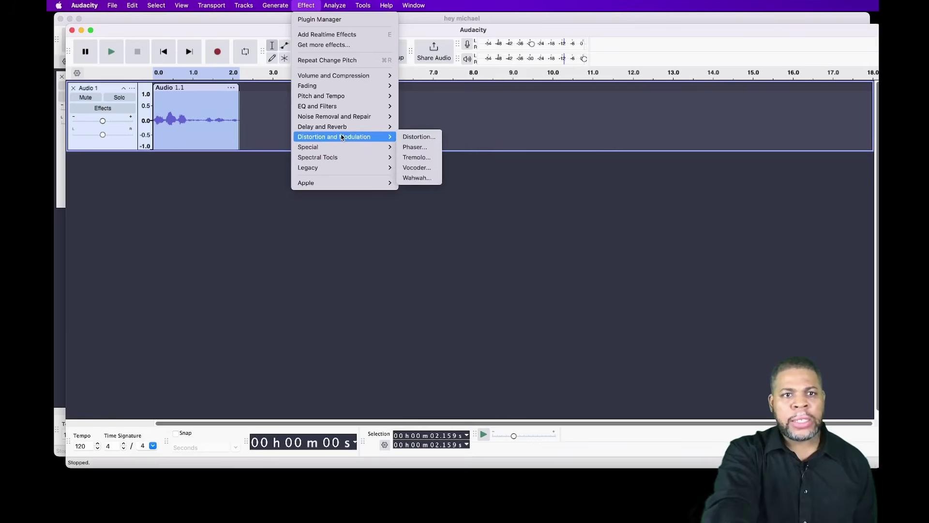
pyautogui.moveTo(338, 97)
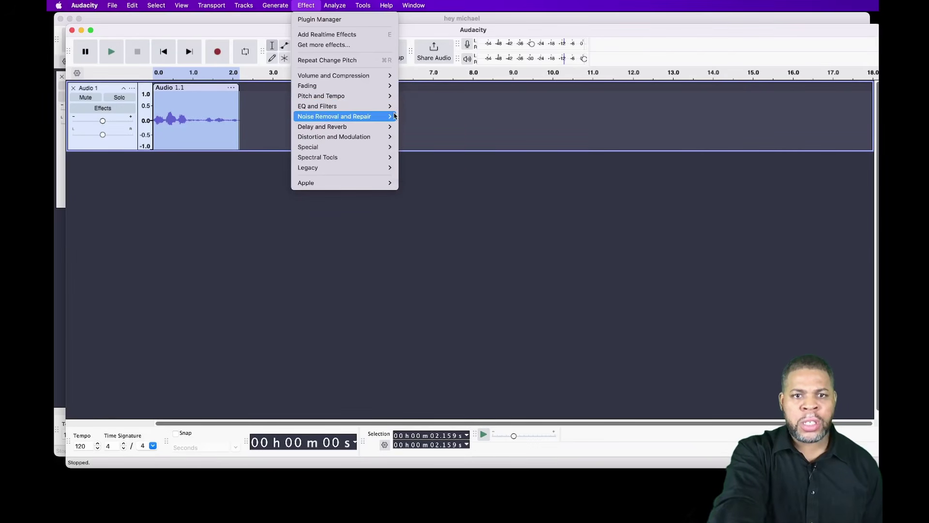
pyautogui.moveTo(382, 119)
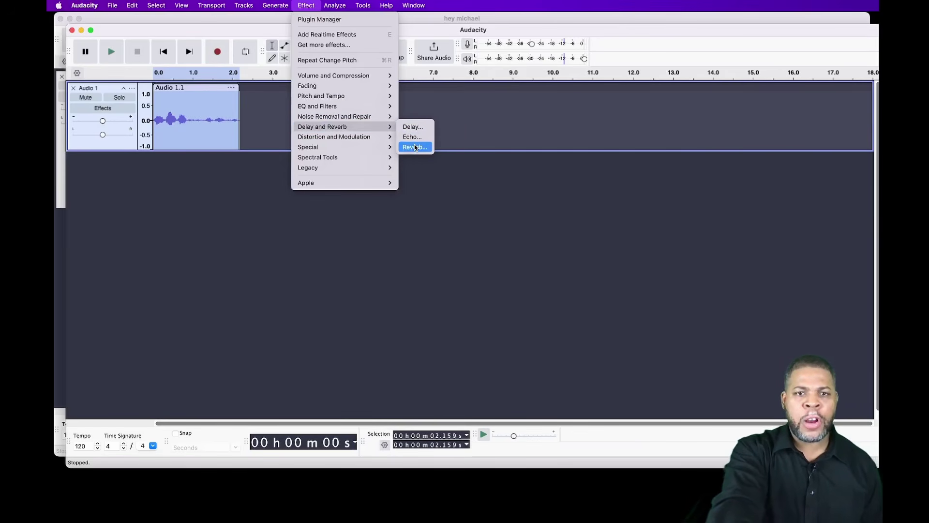
pyautogui.click(415, 147)
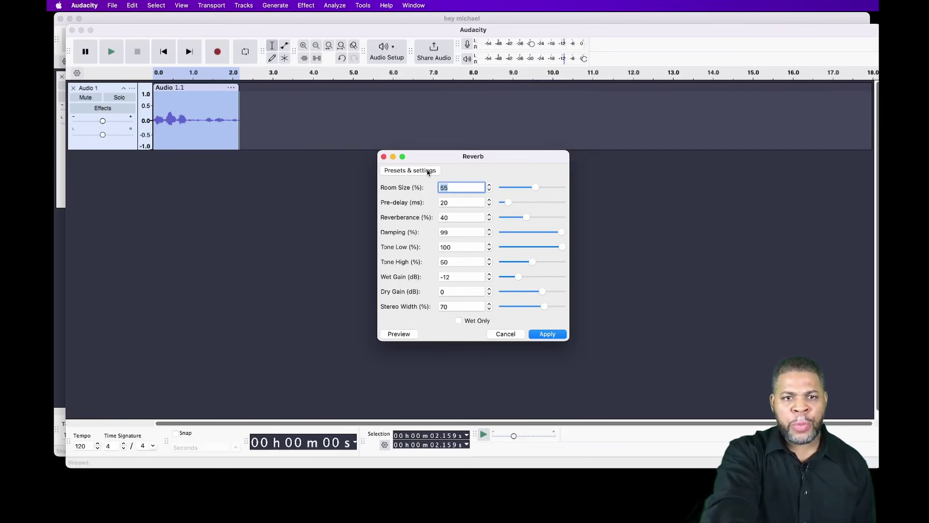
pyautogui.click(404, 334)
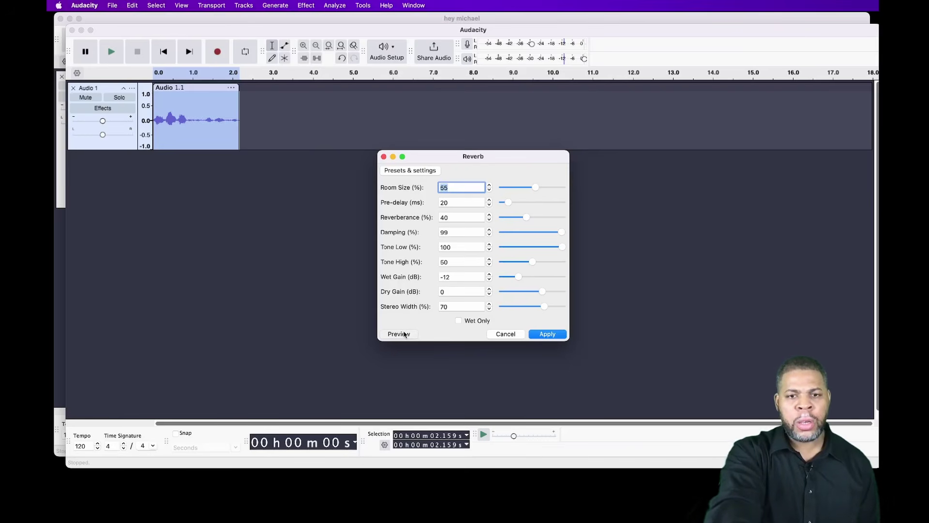
pyautogui.click(547, 334)
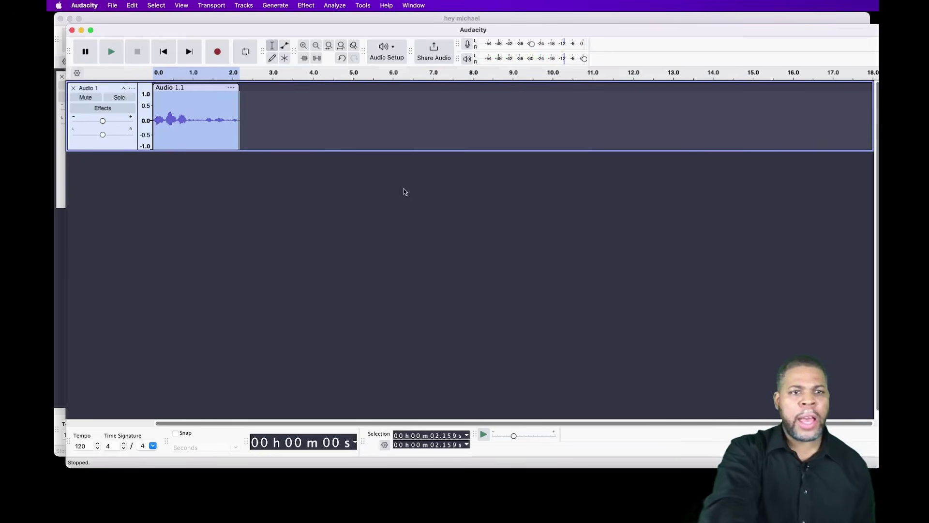
# Play the clip from about 1.25 seconds, and play only its final word, from about 1.5 to 2.1 seconds
pyautogui.click(203, 125)
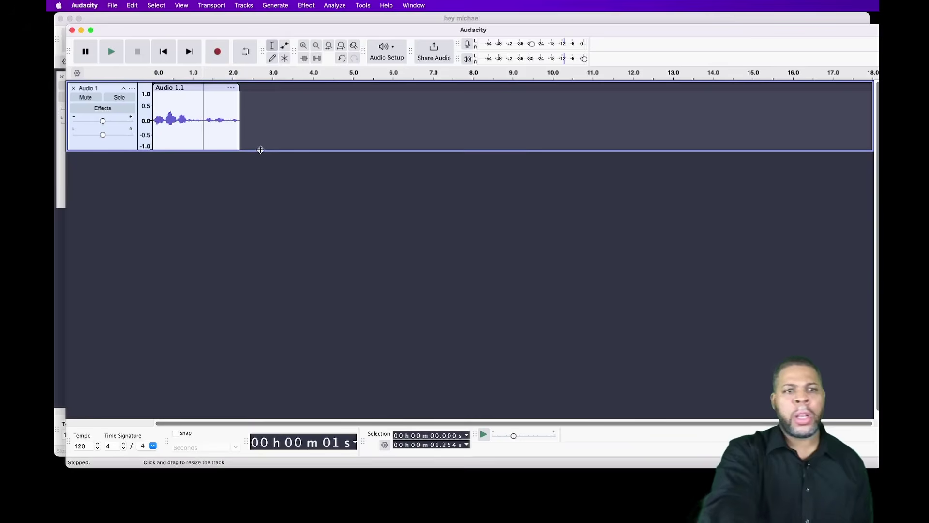
pyautogui.press('space')
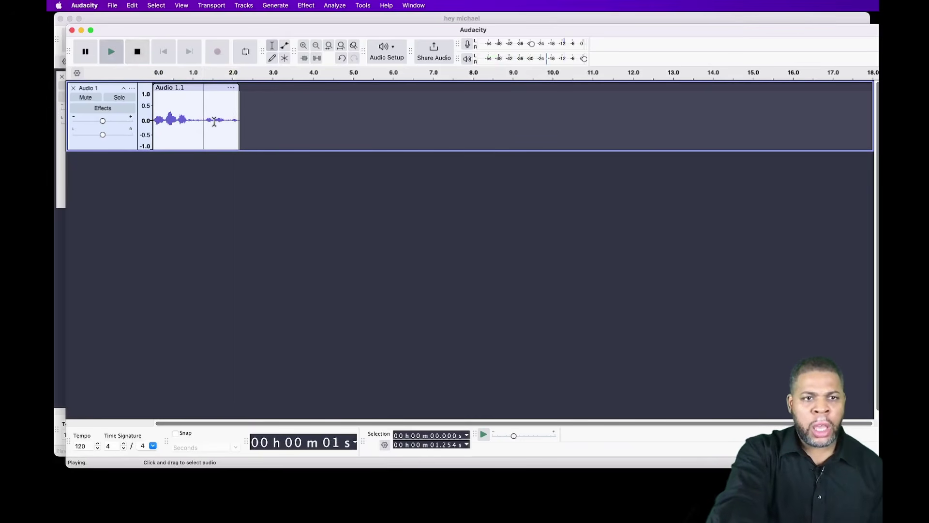
pyautogui.click(213, 120)
pyautogui.moveTo(211, 121); pyautogui.dragTo(236, 121)
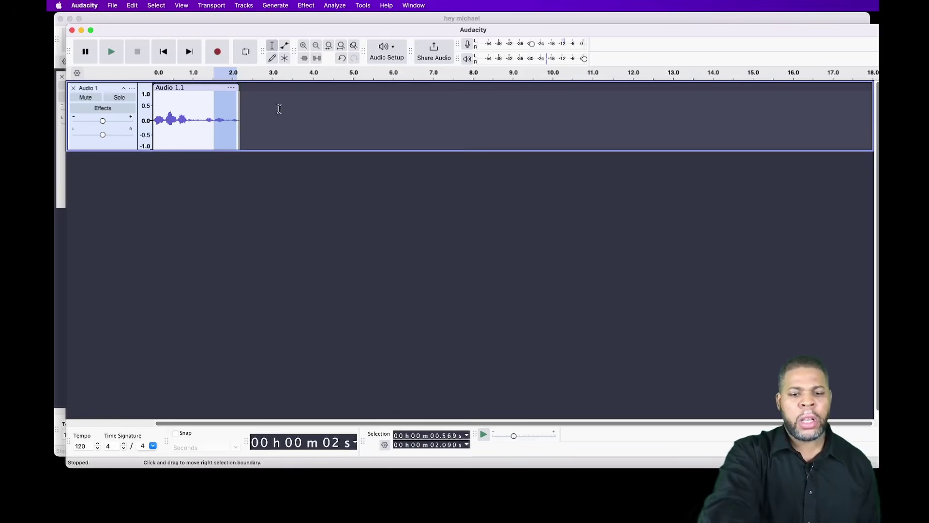
pyautogui.press('space')
pyautogui.press('space')
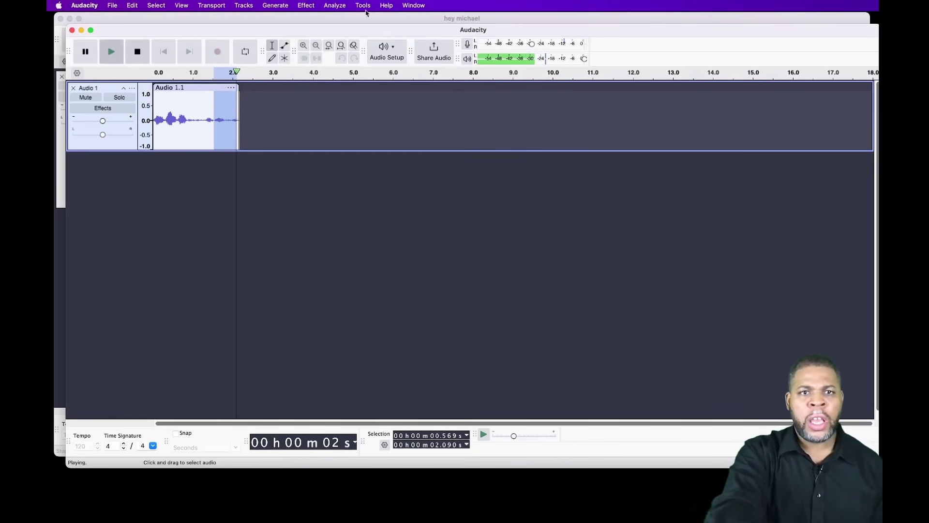
pyautogui.click(306, 6)
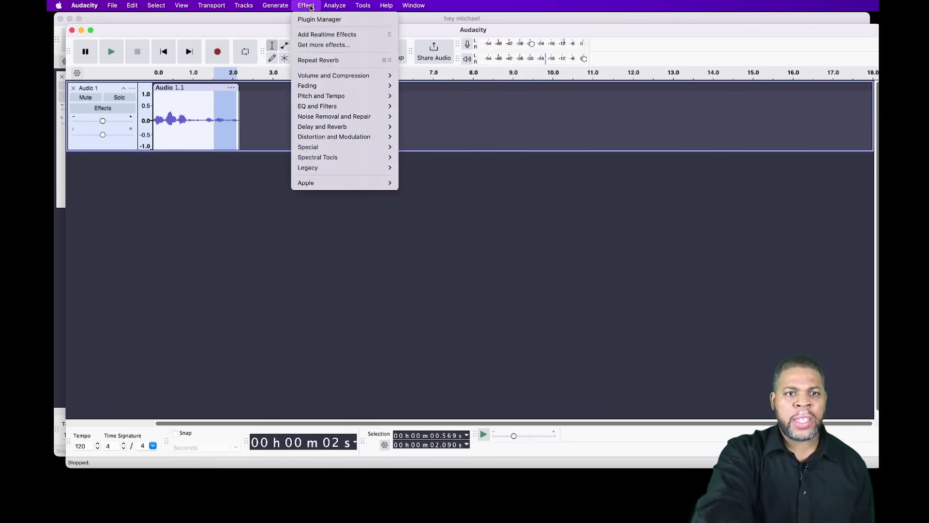
pyautogui.moveTo(338, 127)
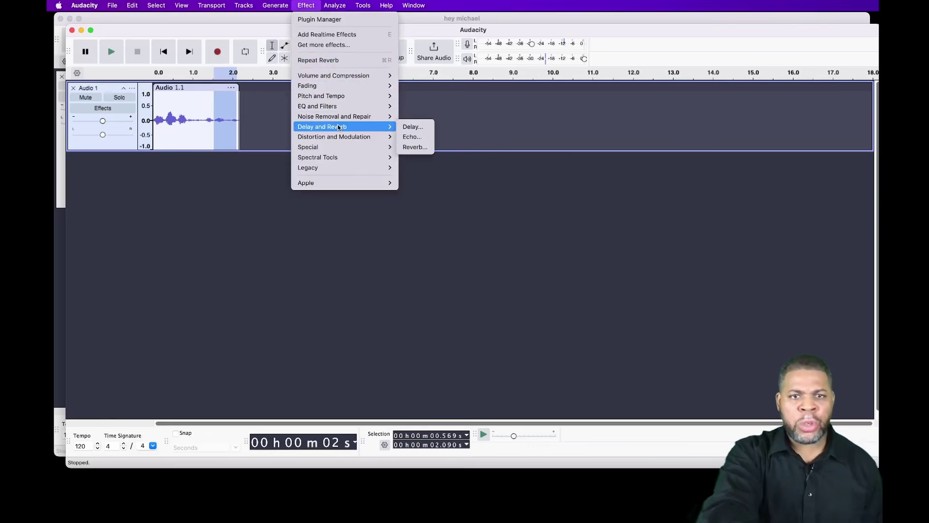
pyautogui.click(412, 137)
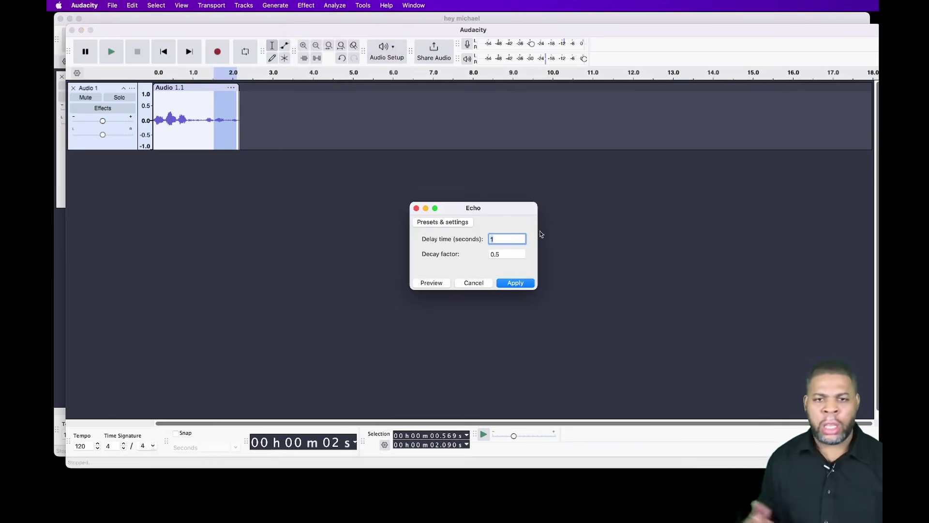
pyautogui.write('8')
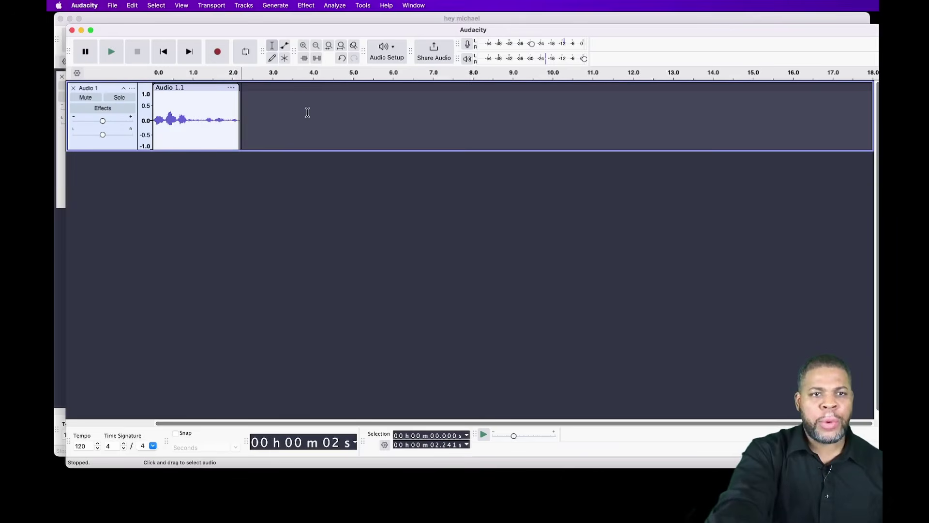
# Generate 2 seconds of silence at the end of the clip
pyautogui.click(312, 4)
pyautogui.moveTo(275, 7)
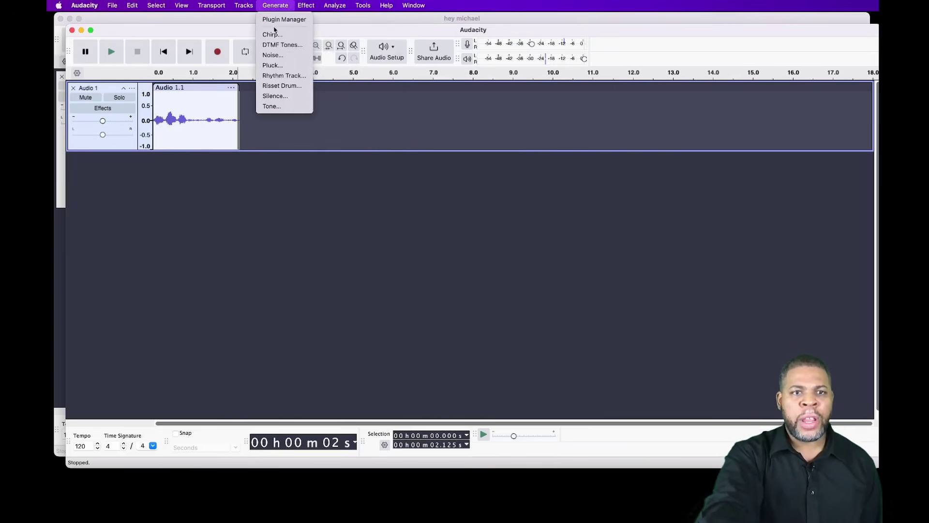
pyautogui.click(289, 99)
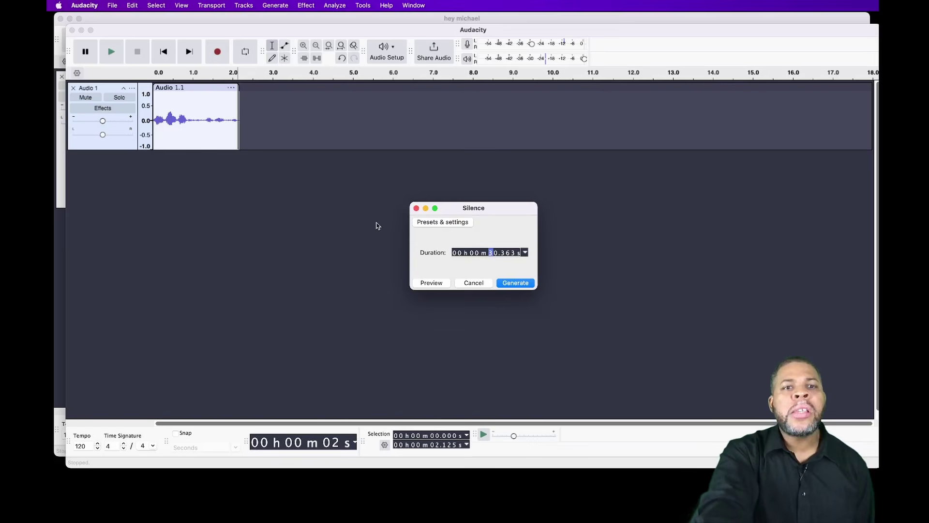
pyautogui.click(495, 252)
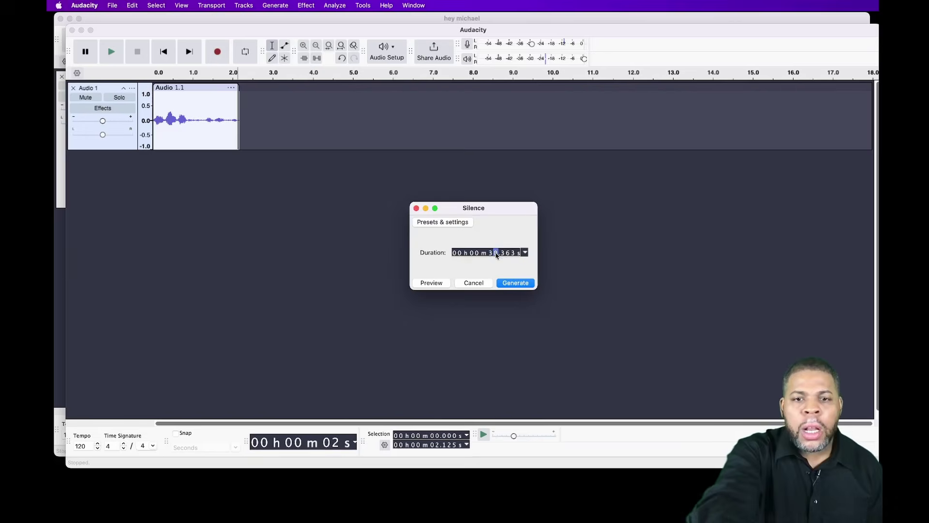
pyautogui.press('BackSpace')
pyautogui.press('BackSpace')
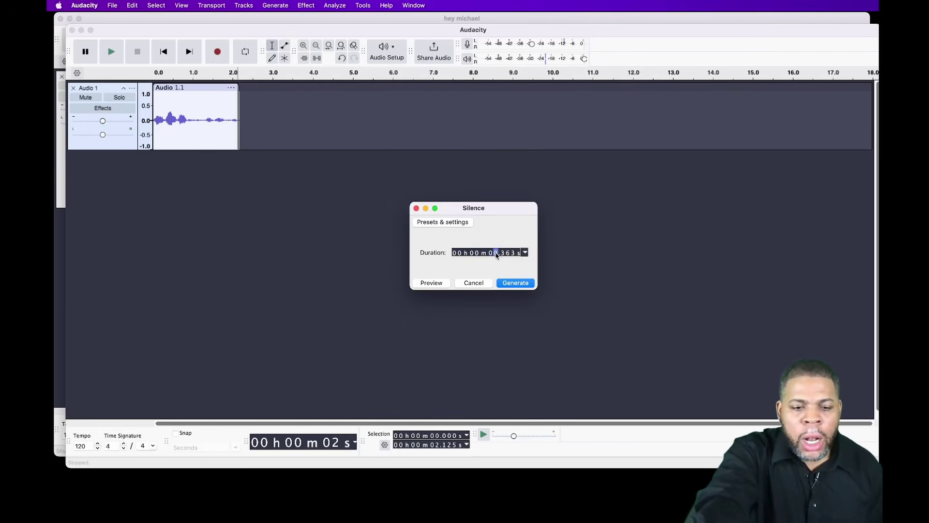
pyautogui.write('2')
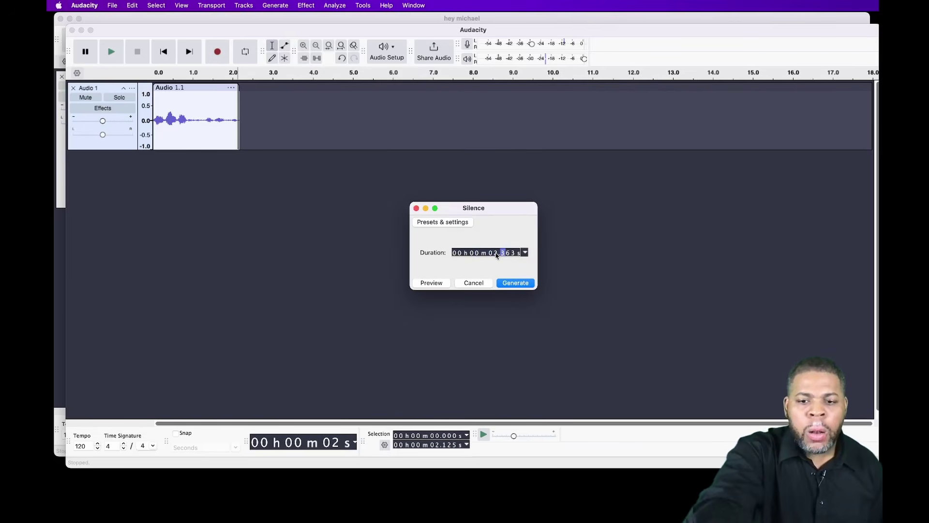
pyautogui.write('0000')
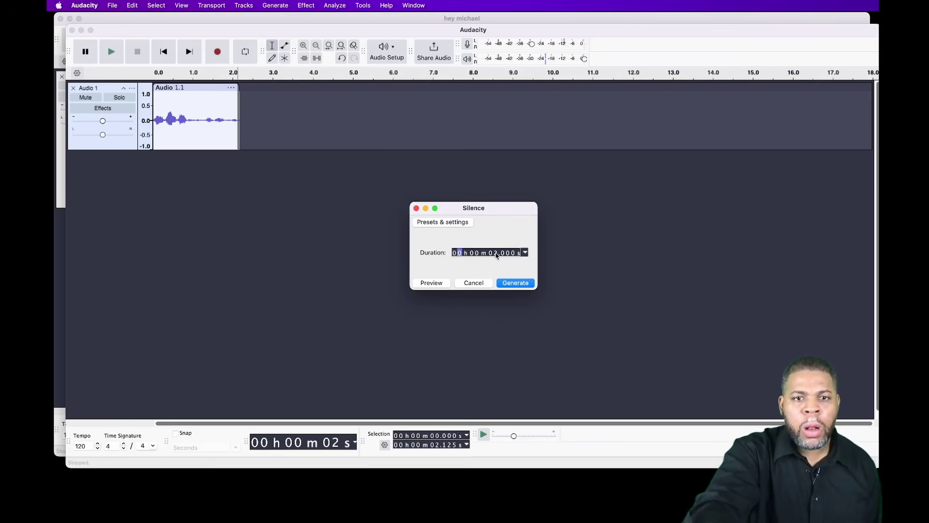
pyautogui.press('Return')
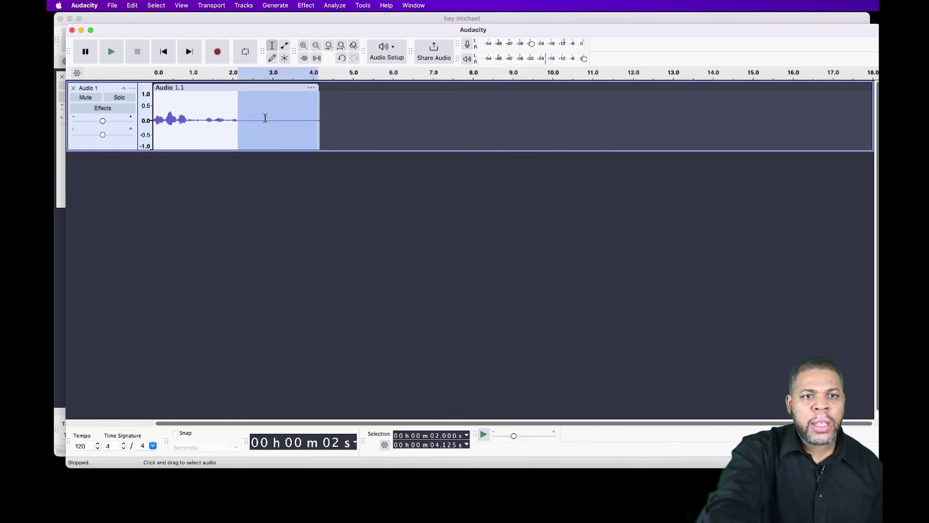
# Apply Echo with a 1-second delay and 0.5 decay factor from about 1.5 seconds to the clip's end, and play the result
pyautogui.click(266, 118)
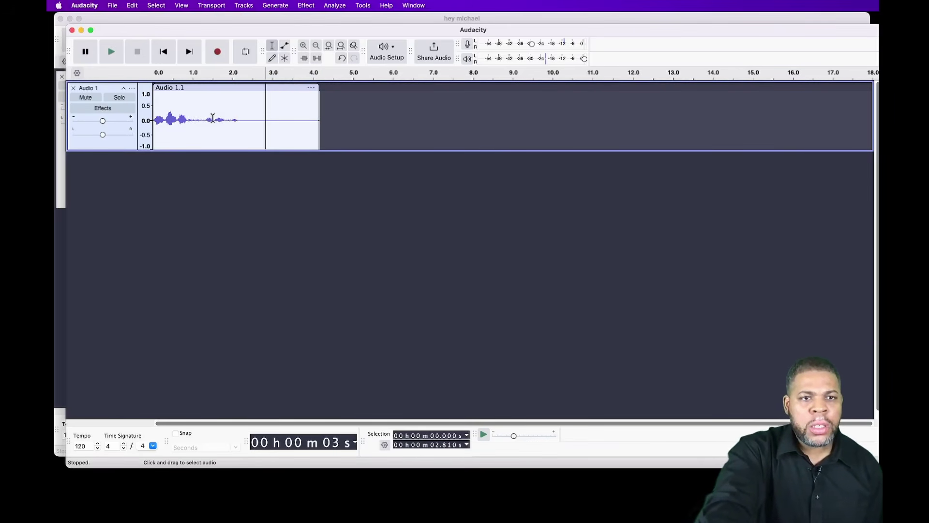
pyautogui.click(212, 118)
pyautogui.moveTo(213, 118); pyautogui.dragTo(318, 135)
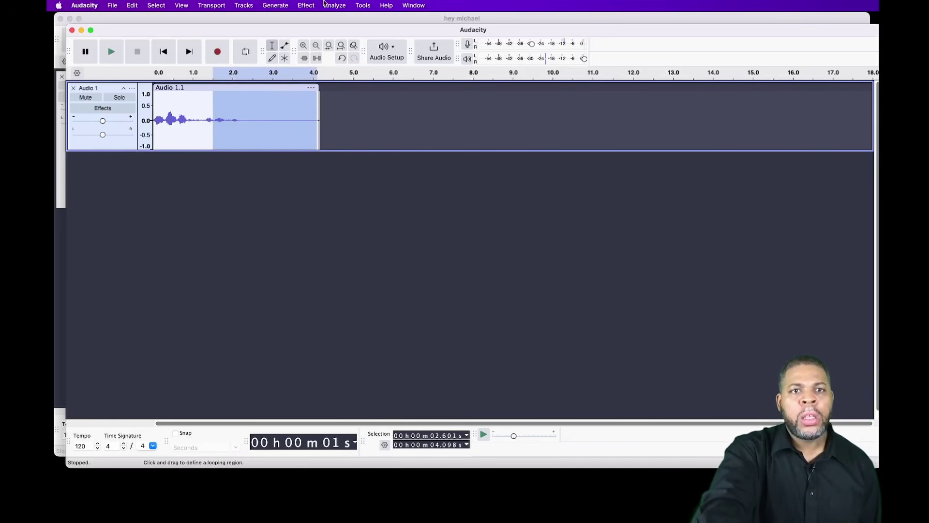
pyautogui.click(305, 5)
pyautogui.moveTo(342, 95)
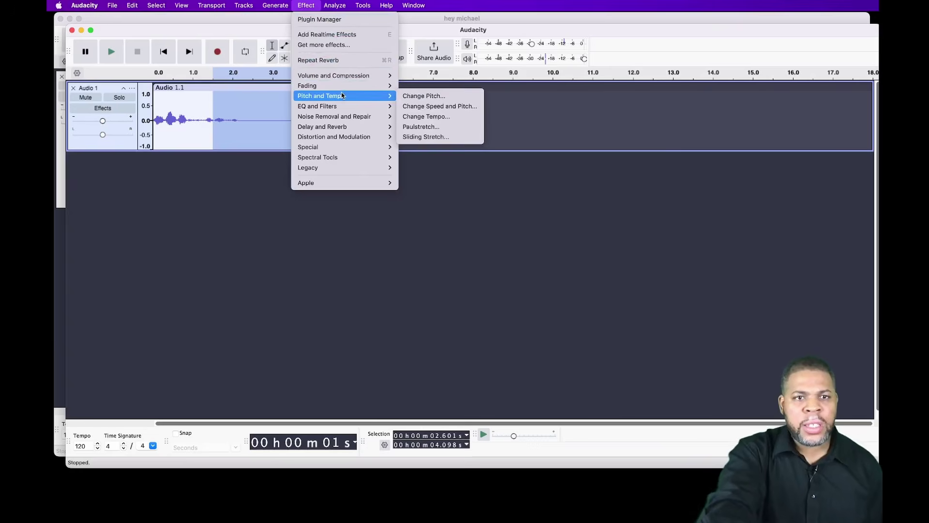
pyautogui.moveTo(359, 127)
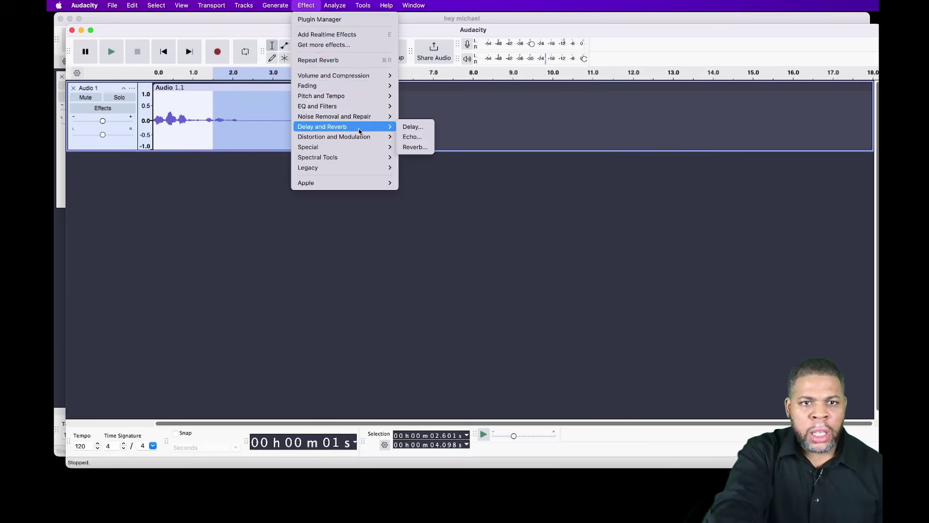
pyautogui.click(412, 137)
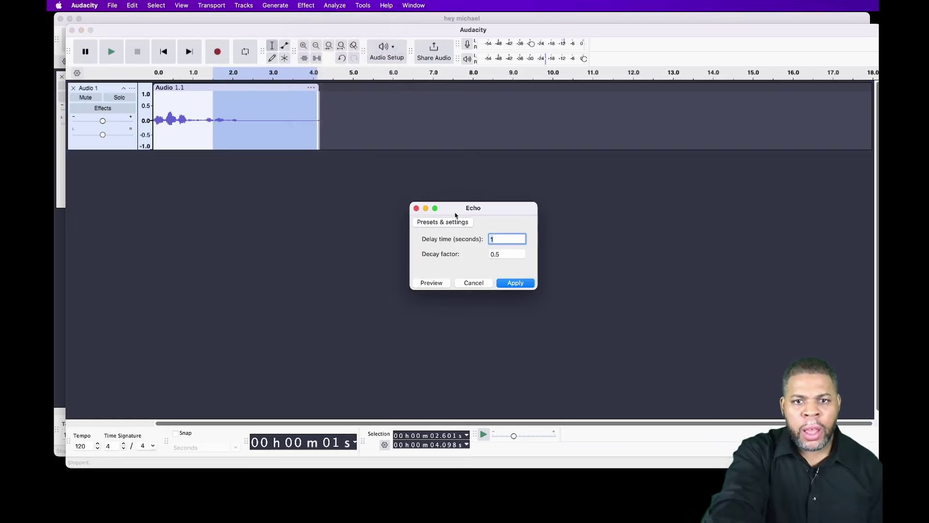
pyautogui.click(429, 283)
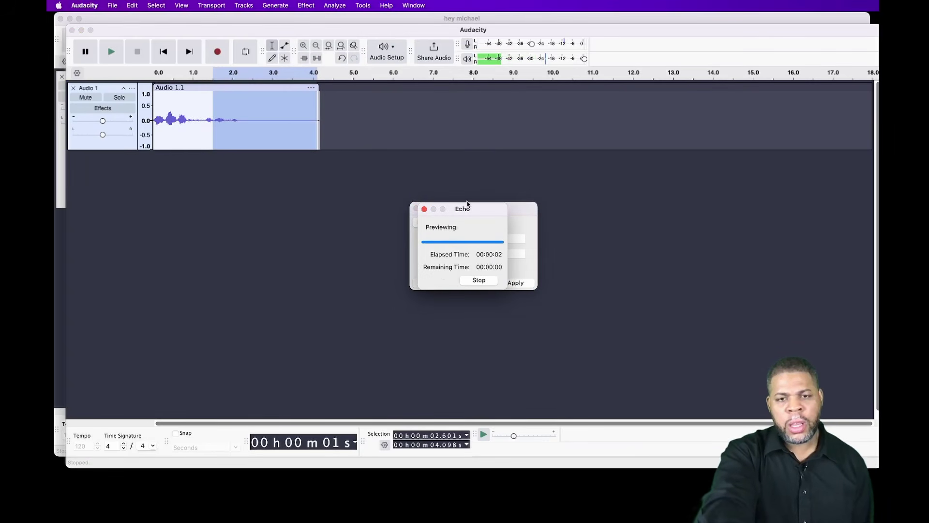
pyautogui.click(516, 283)
pyautogui.click(159, 121)
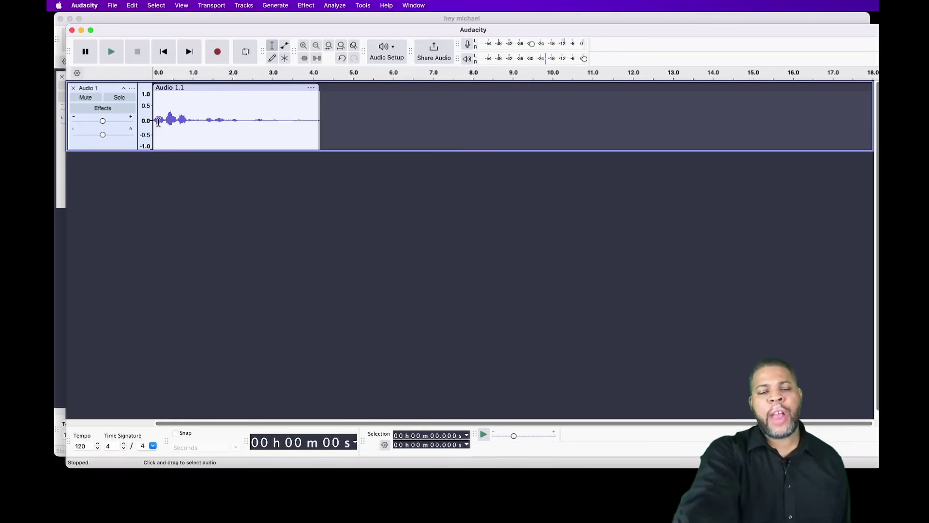
pyautogui.press('space')
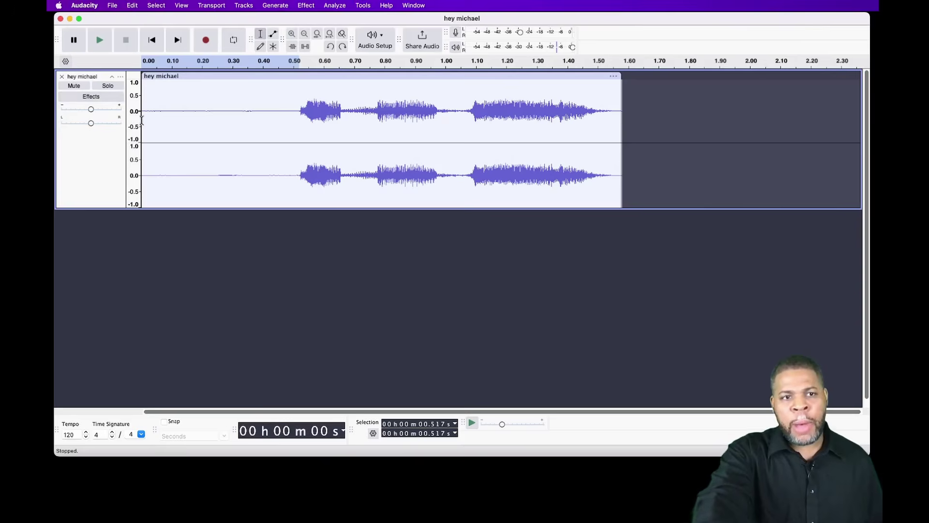
# Play the stereo voice clip in the other project from its beginning
pyautogui.moveTo(144, 120); pyautogui.dragTo(148, 120)
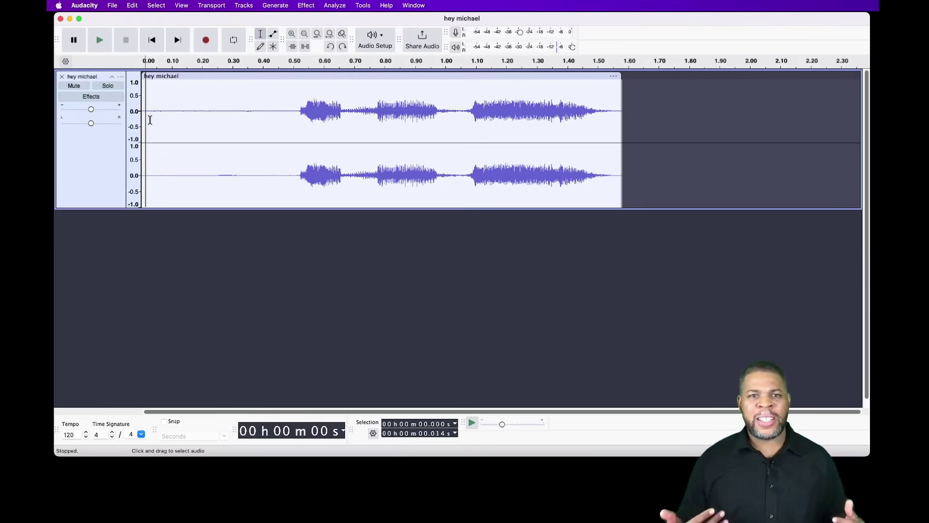
pyautogui.press('space')
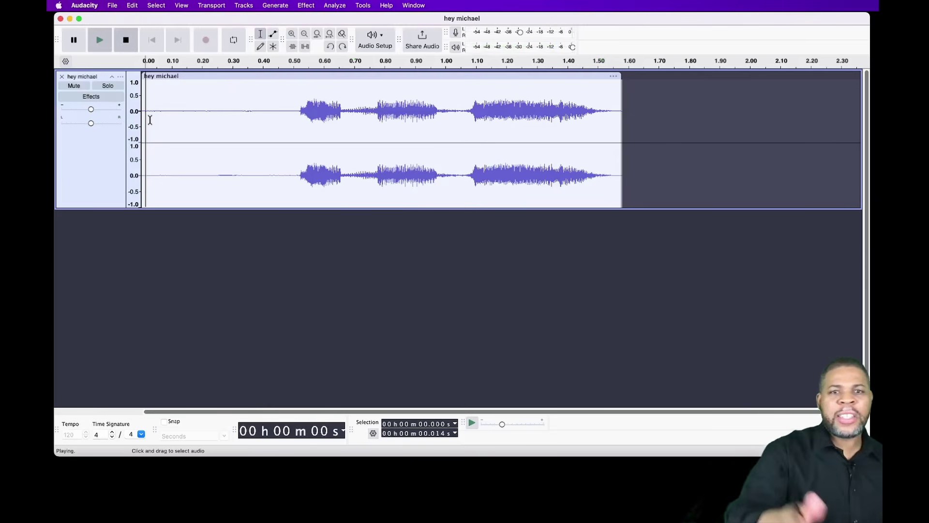
pyautogui.press('space')
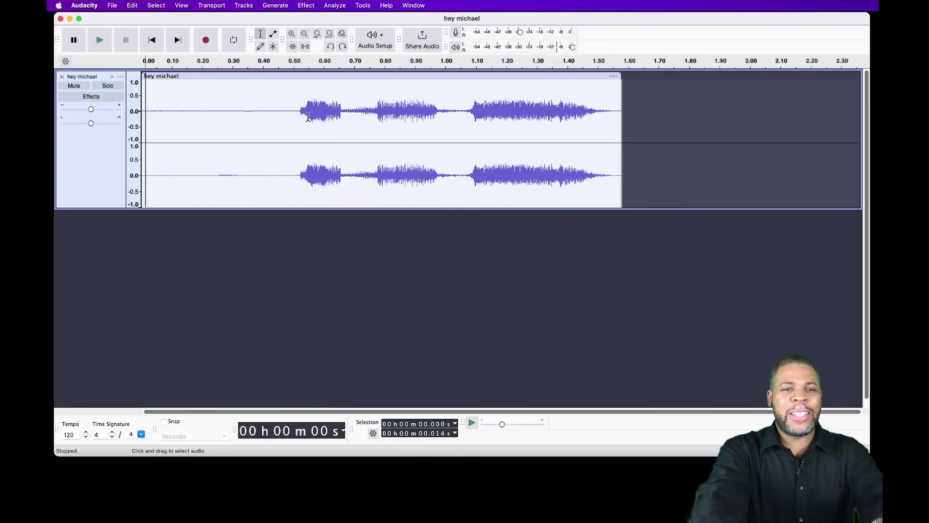
# Delete the silent start of the stereo clip, from 0 to about 0.52 seconds
pyautogui.click(298, 111)
pyautogui.moveTo(201, 109); pyautogui.dragTo(134, 111)
pyautogui.press('BackSpace')
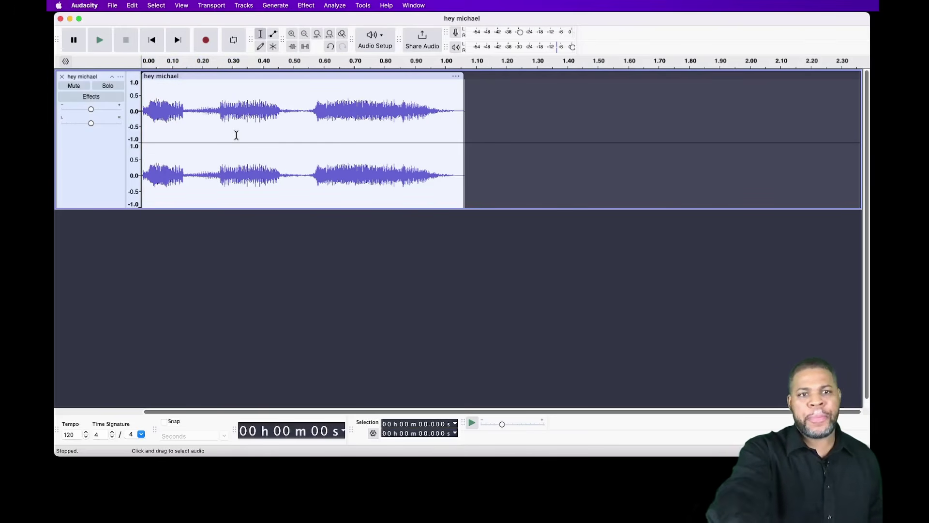
# Generate 3 seconds of silence at the end of the stereo clip, from about 1.04 seconds
pyautogui.press('space')
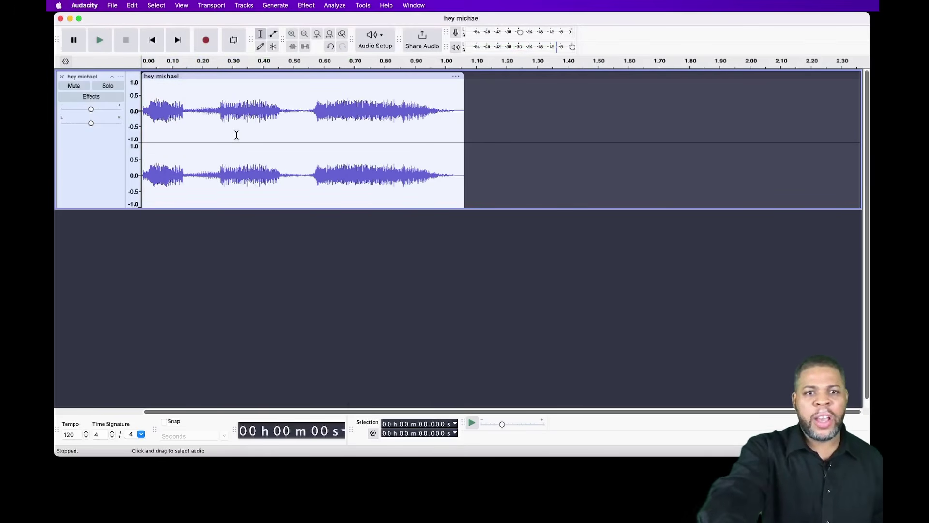
pyautogui.keyDown('shift'); pyautogui.click(456, 120); pyautogui.keyUp('shift')
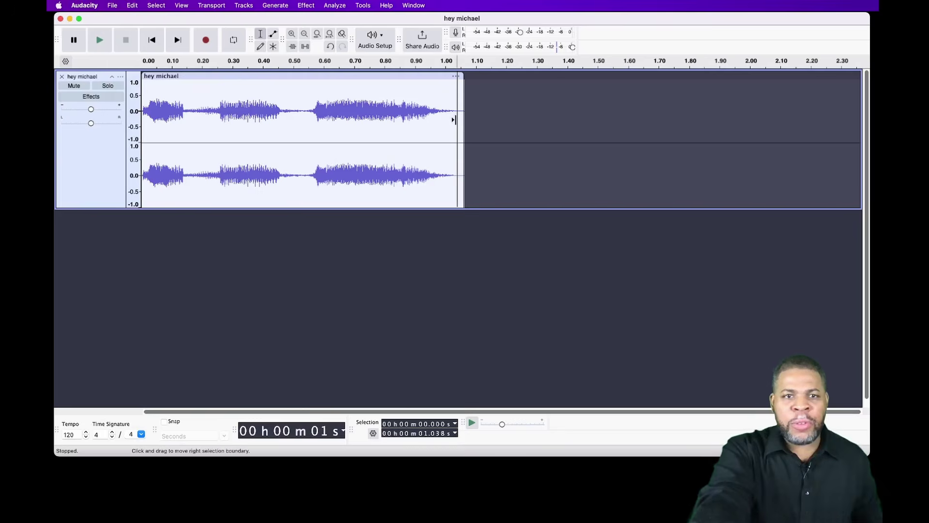
pyautogui.click(312, 6)
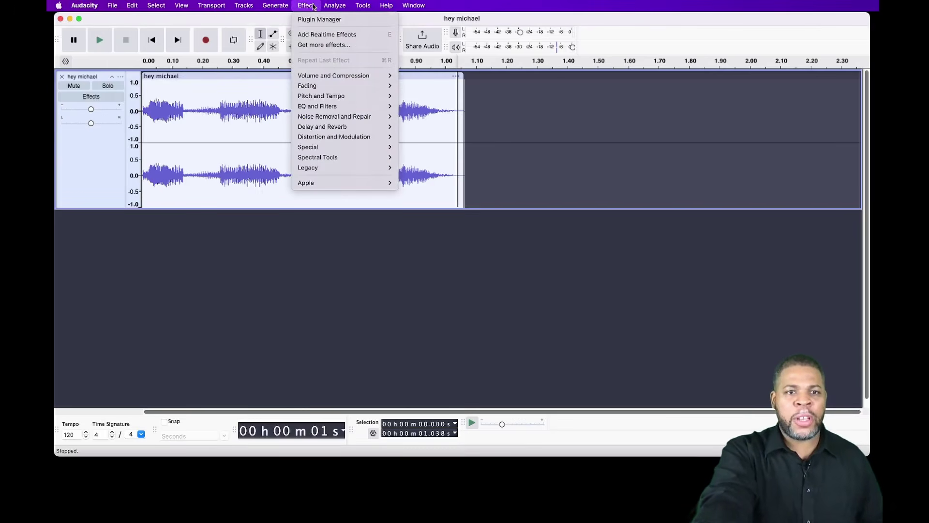
pyautogui.moveTo(276, 6)
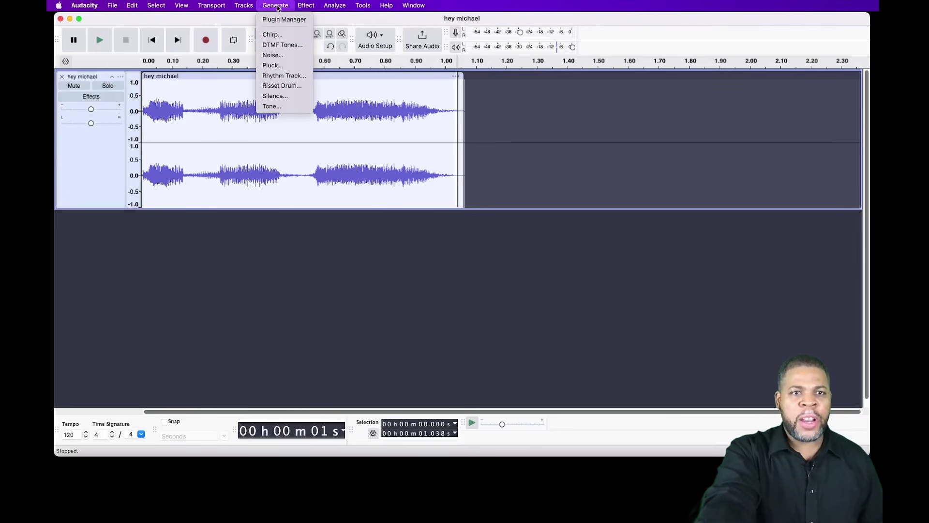
pyautogui.click(285, 96)
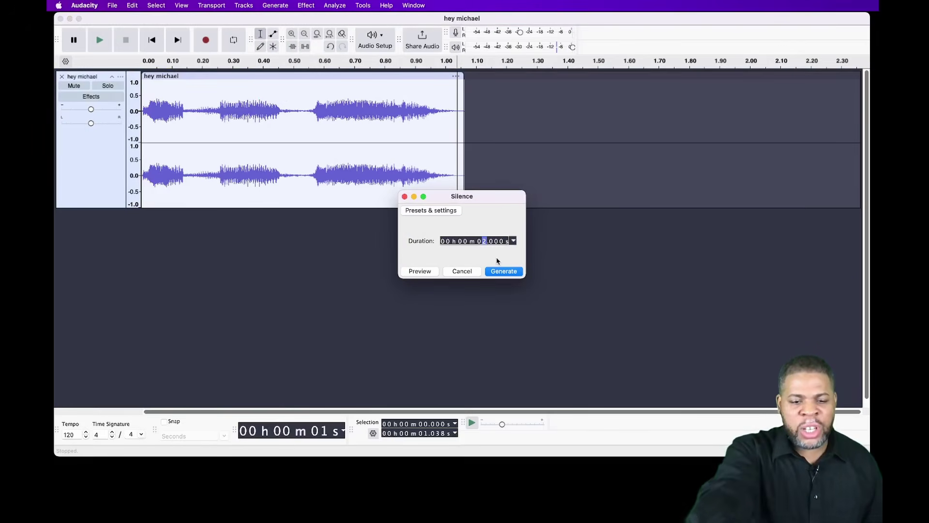
pyautogui.write('3')
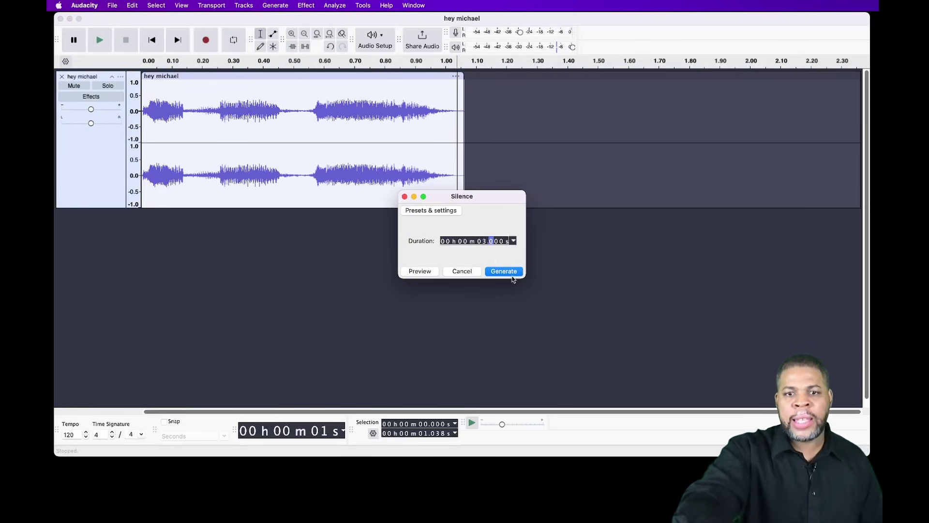
pyautogui.click(511, 273)
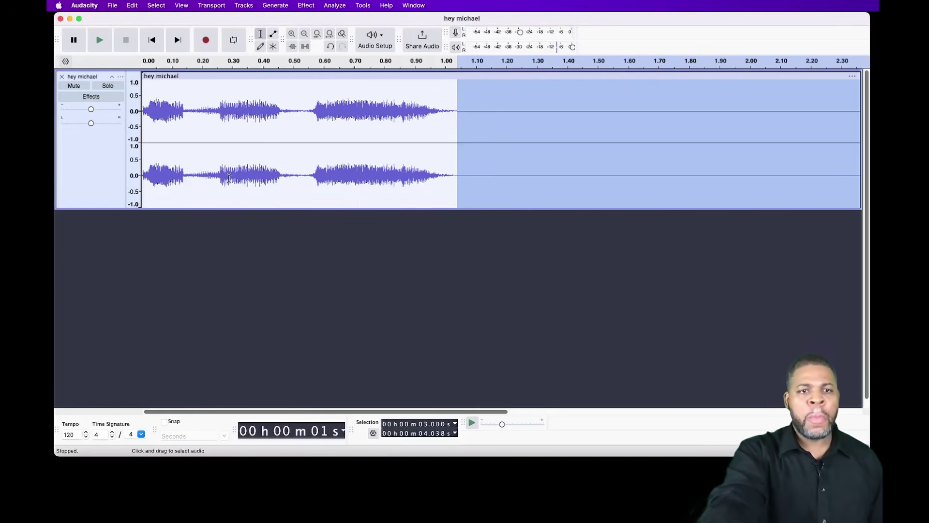
# Preview and apply Reverb to the whole track with 55% room size, 20 ms pre-delay, 40% reverberance and 99% damping
pyautogui.click(196, 134)
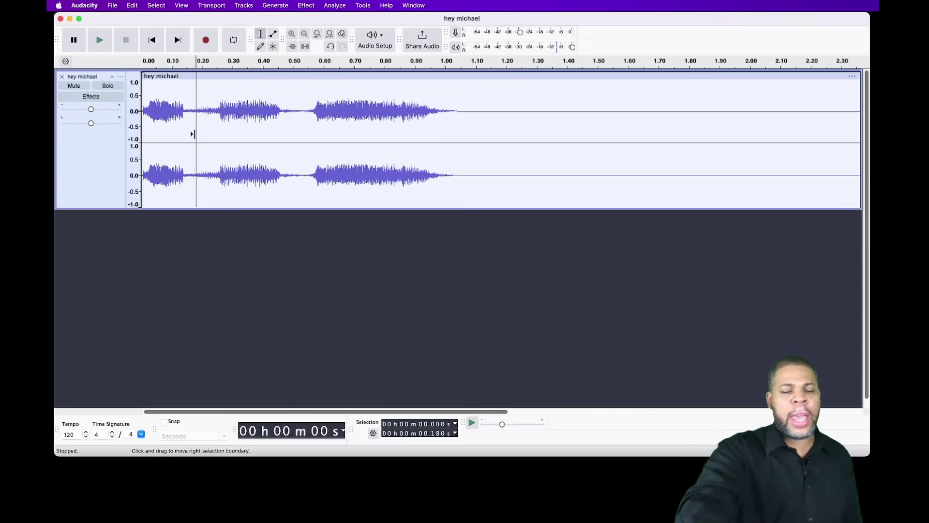
pyautogui.click(193, 134)
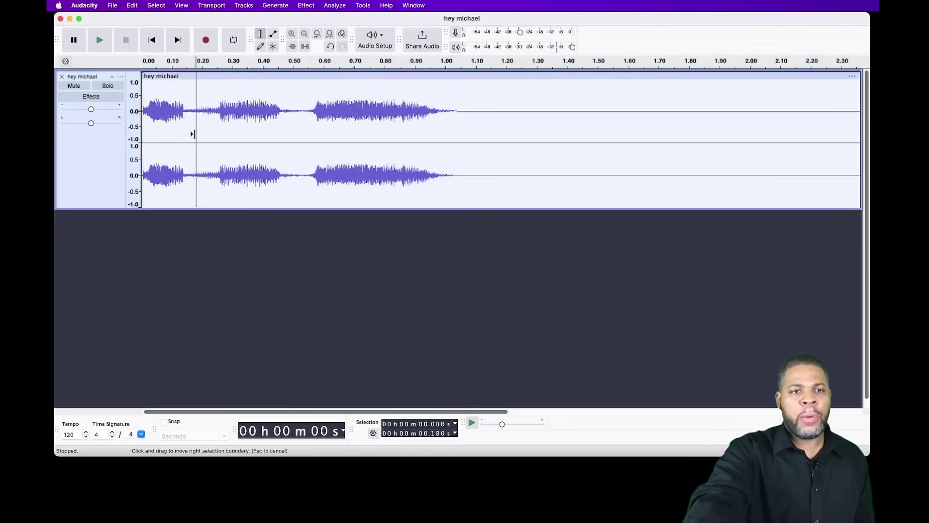
pyautogui.press('super+a')
pyautogui.click(344, 6)
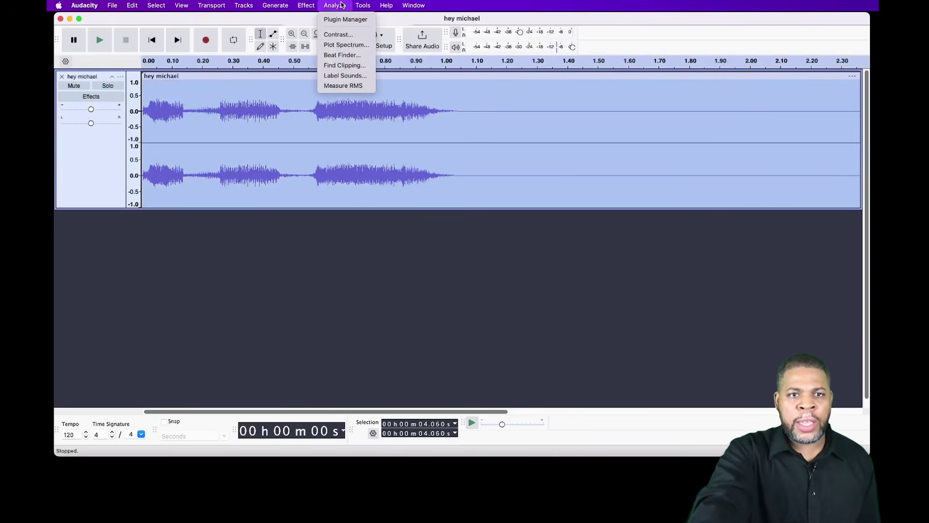
pyautogui.moveTo(363, 5)
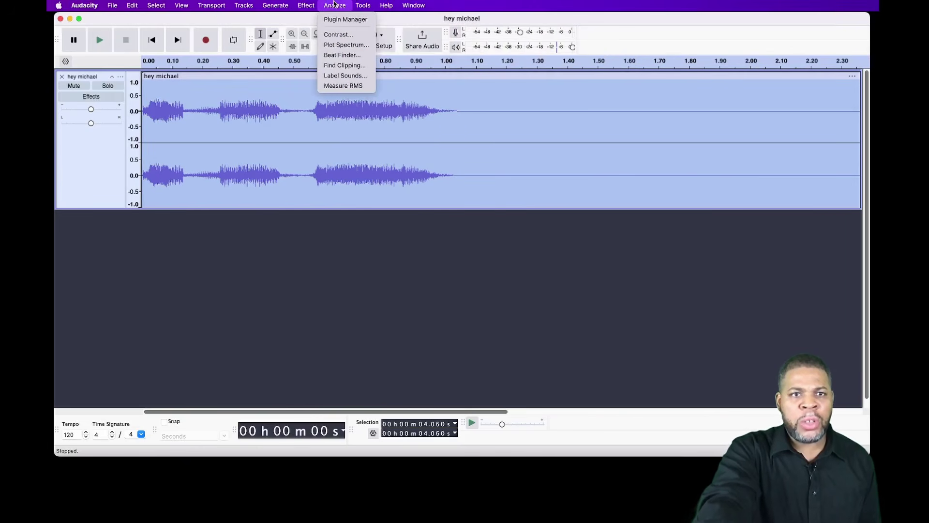
pyautogui.moveTo(305, 5)
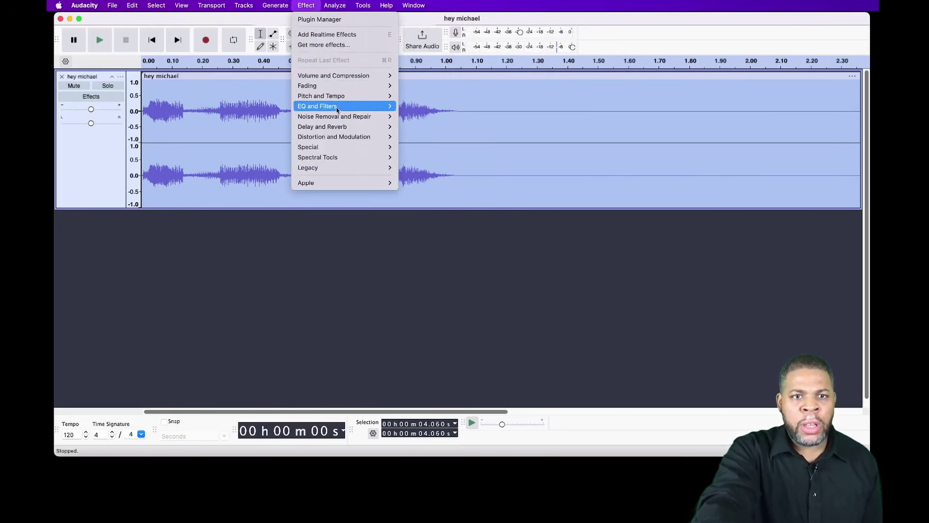
pyautogui.moveTo(338, 127)
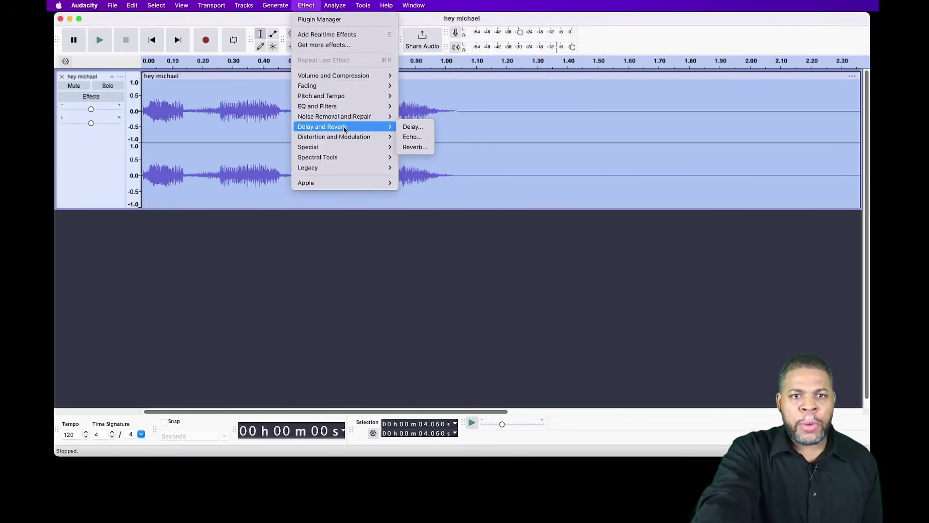
pyautogui.click(414, 147)
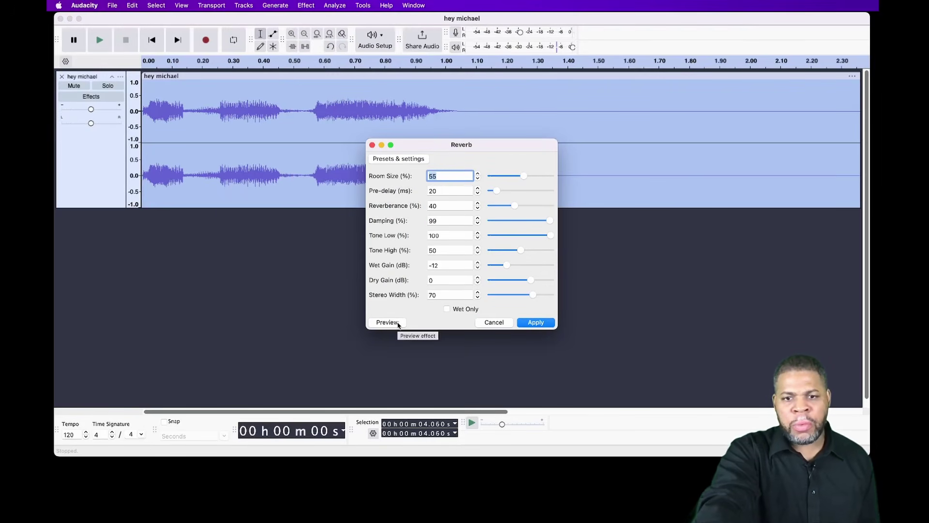
pyautogui.click(398, 323)
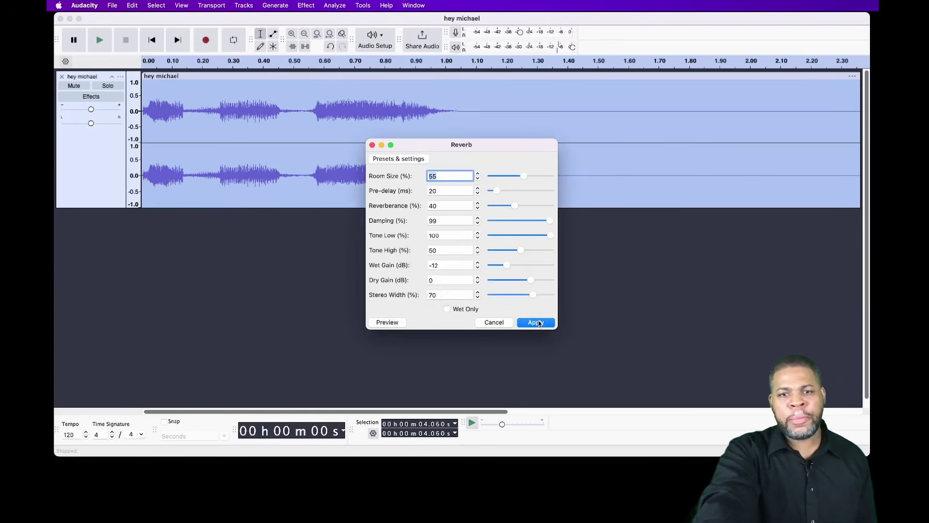
pyautogui.click(539, 323)
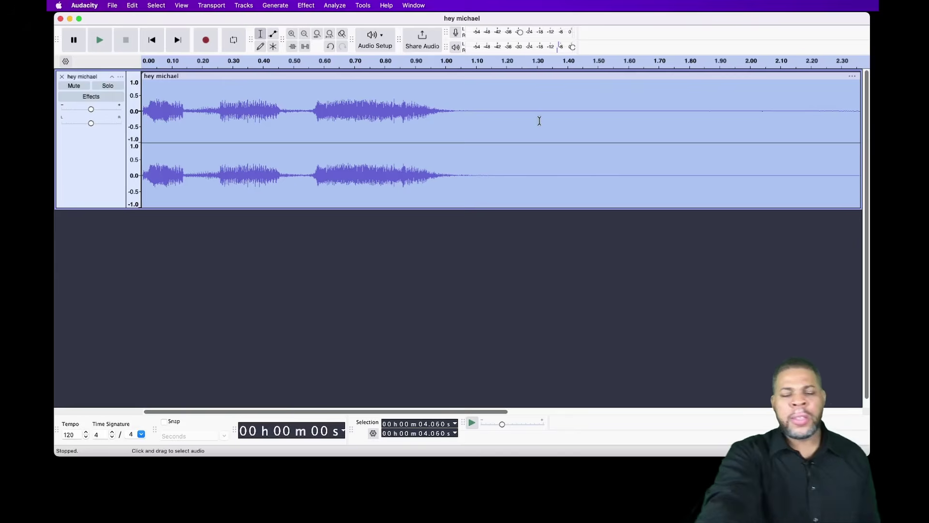
pyautogui.click(409, 104)
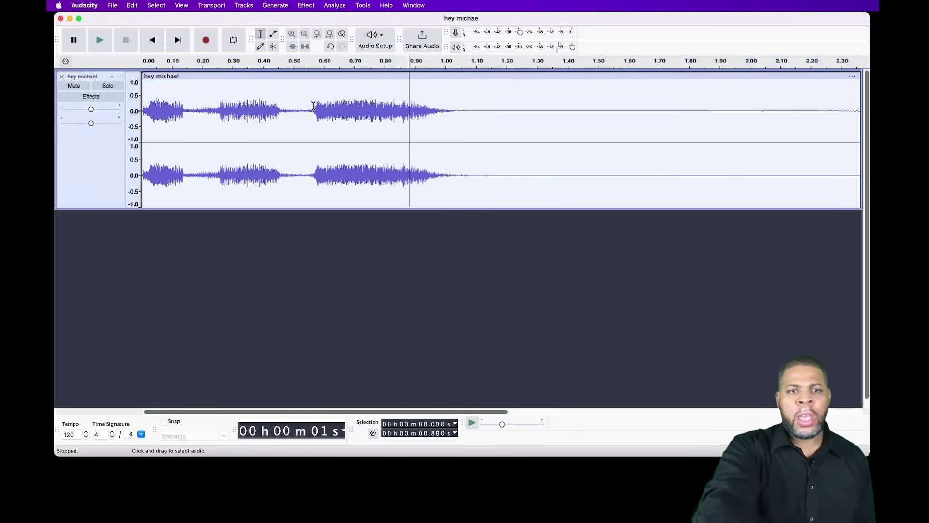
pyautogui.click(313, 102)
pyautogui.moveTo(314, 104); pyautogui.dragTo(468, 123)
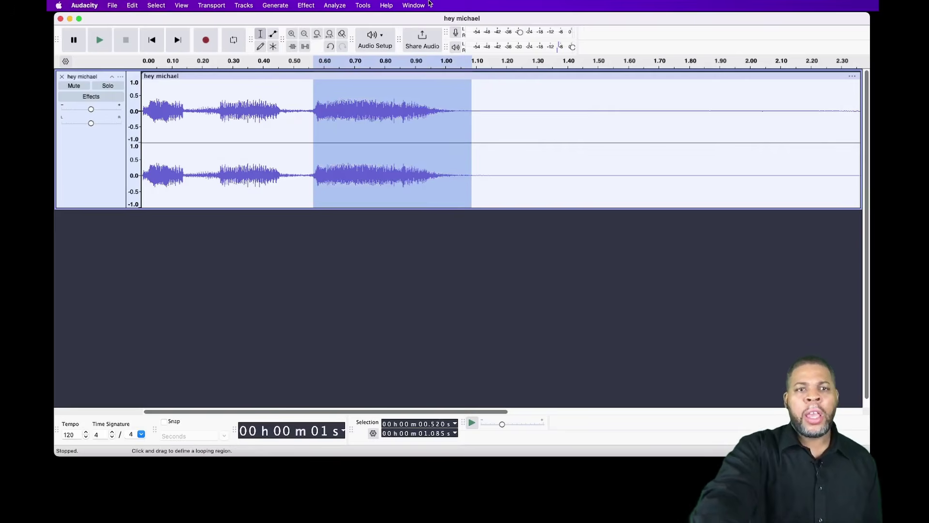
pyautogui.click(335, 5)
pyautogui.moveTo(302, 7)
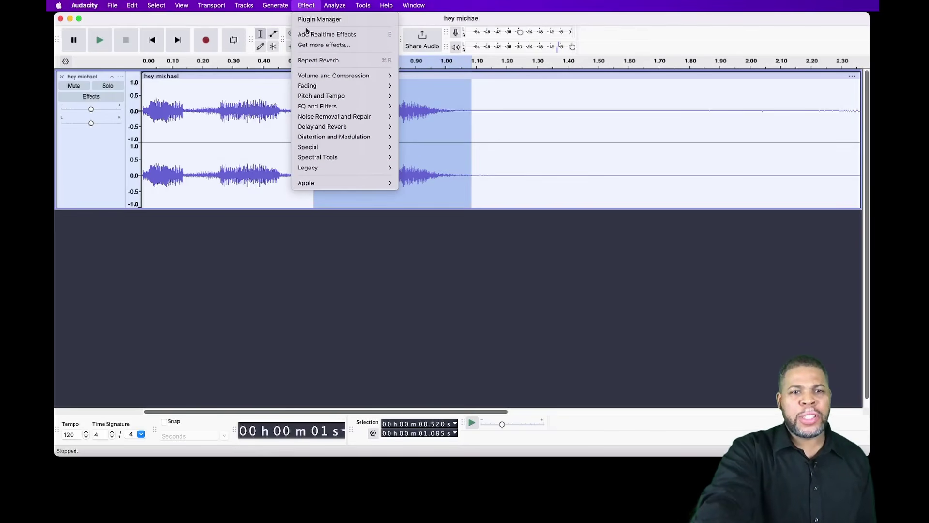
pyautogui.moveTo(333, 128)
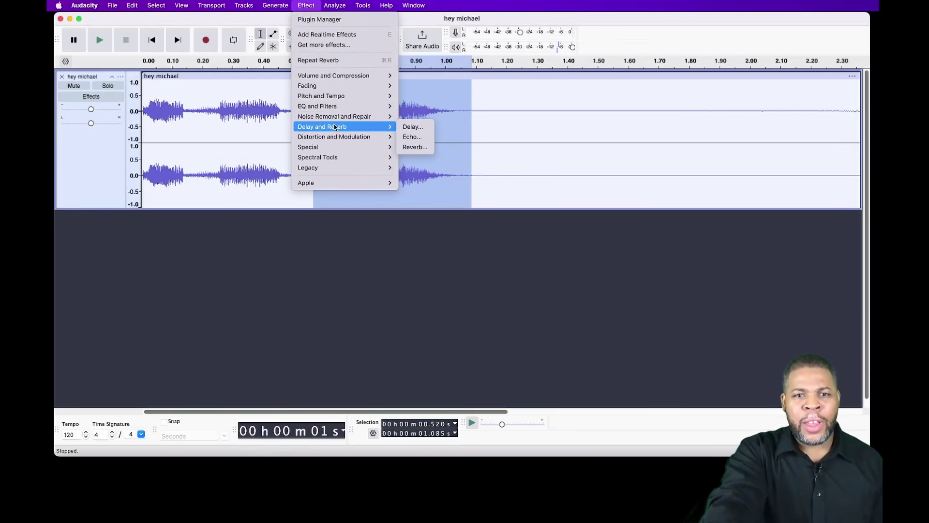
pyautogui.click(413, 139)
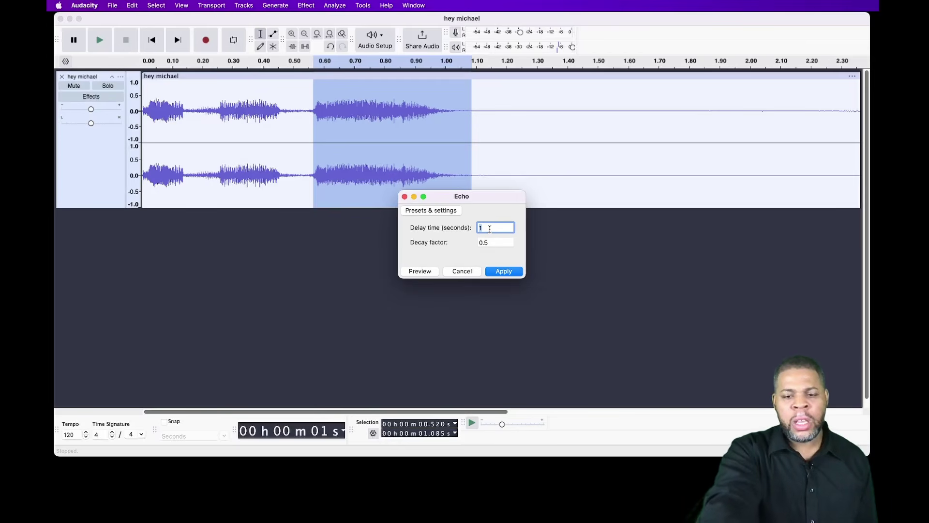
pyautogui.press('BackSpace')
pyautogui.write('.5')
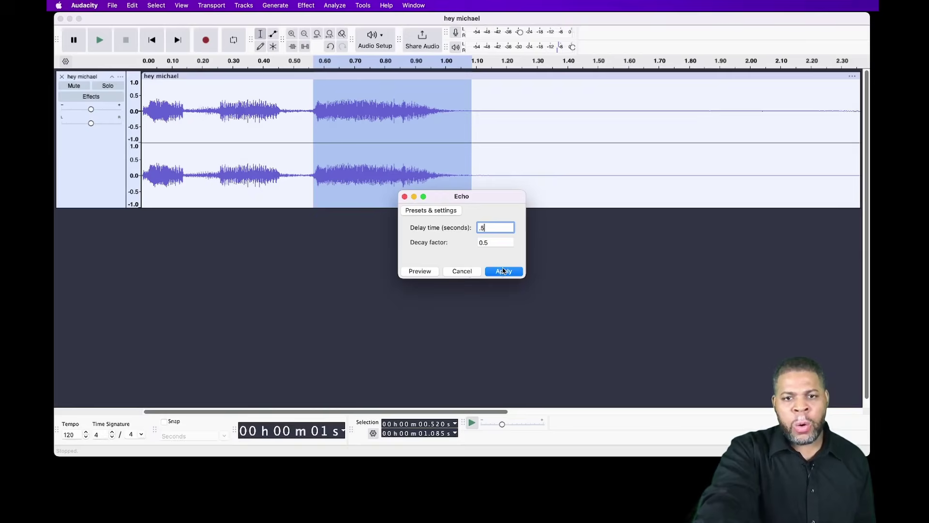
pyautogui.click(497, 242)
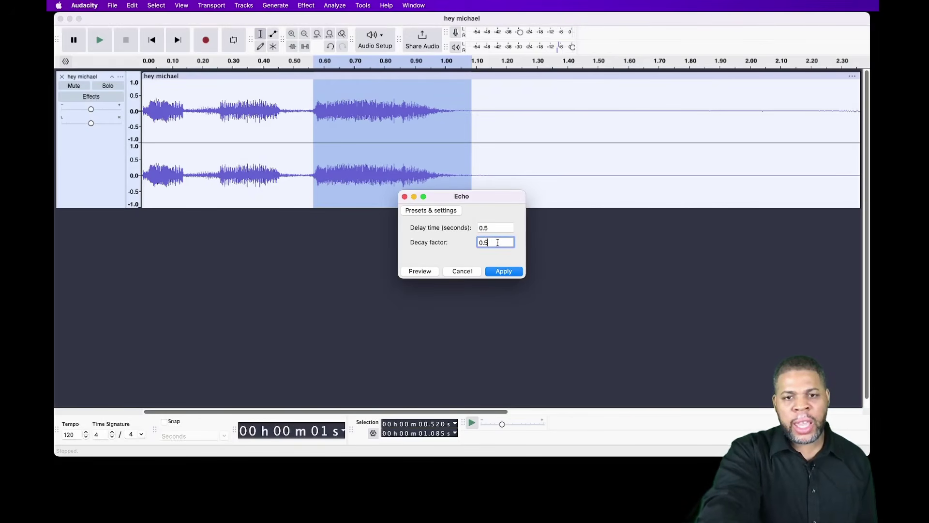
pyautogui.press('BackSpace')
pyautogui.press('BackSpace')
pyautogui.press('BackSpace')
pyautogui.write('1')
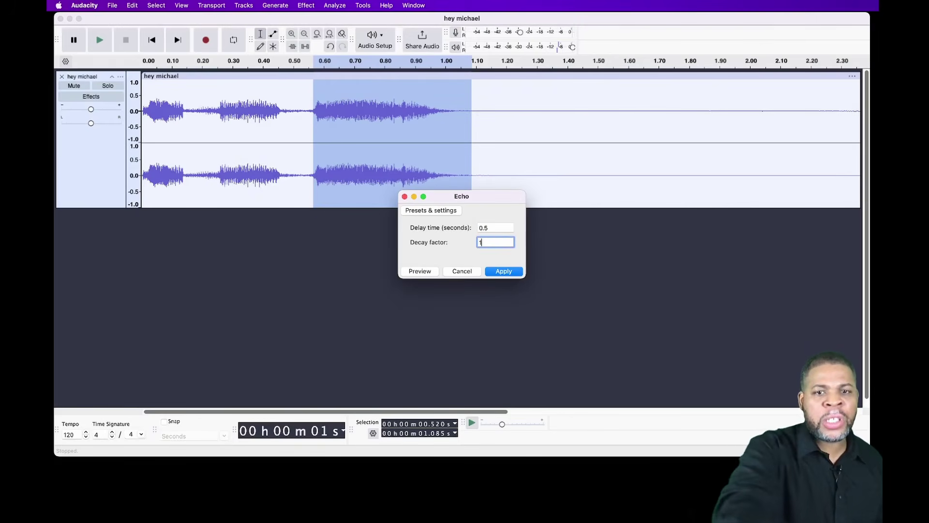
# Preview and apply Echo with a 0.5-second delay and decay factor 1 to the clip from about 0.56 to 2.72 seconds
pyautogui.moveTo(312, 117); pyautogui.dragTo(877, 170)
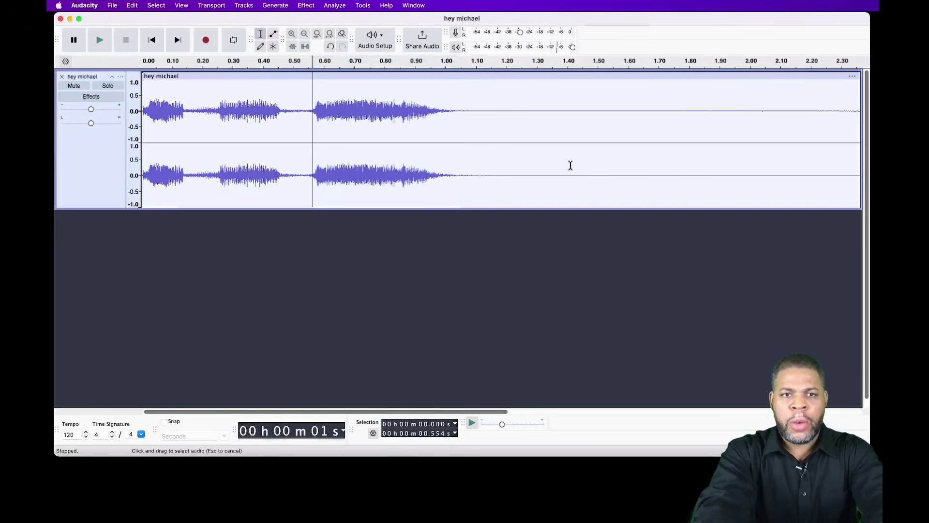
pyautogui.moveTo(878, 174); pyautogui.dragTo(826, 136)
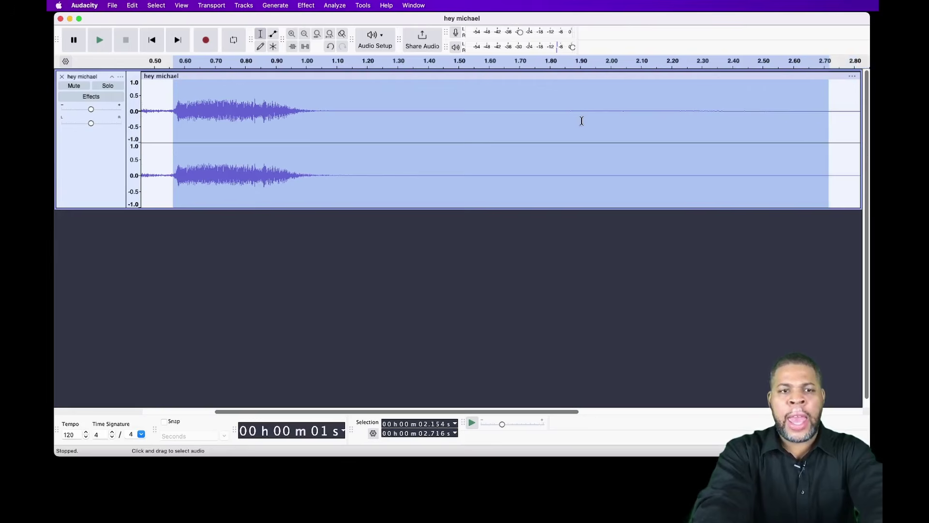
pyautogui.hscroll(-5, 581, 121)
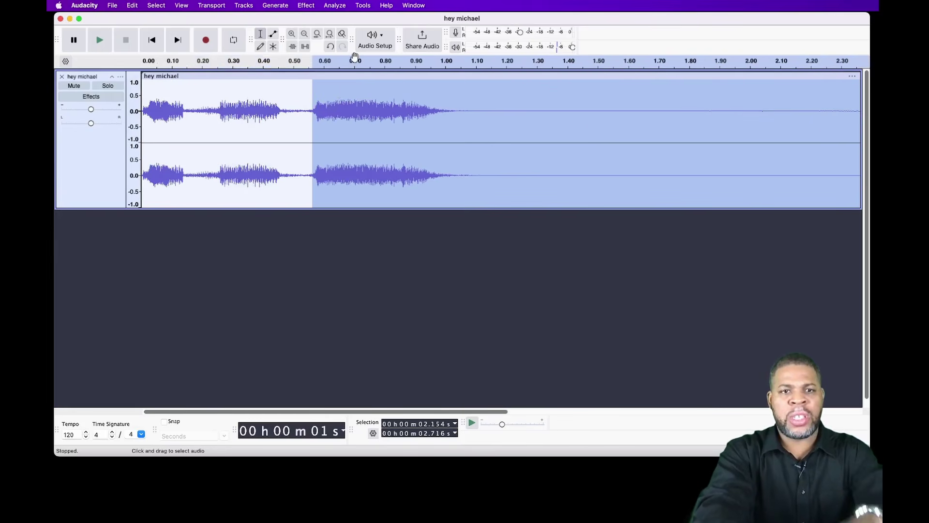
pyautogui.click(306, 5)
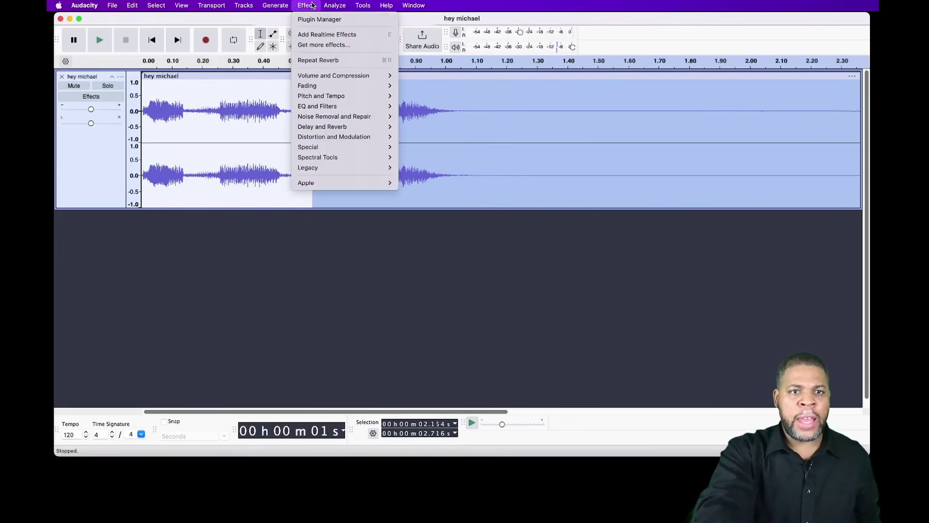
pyautogui.moveTo(335, 6)
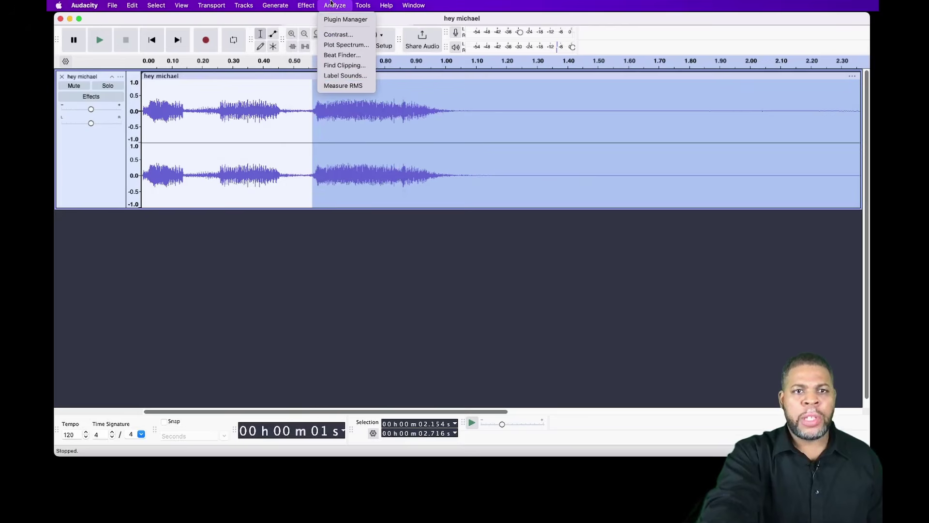
pyautogui.moveTo(305, 5)
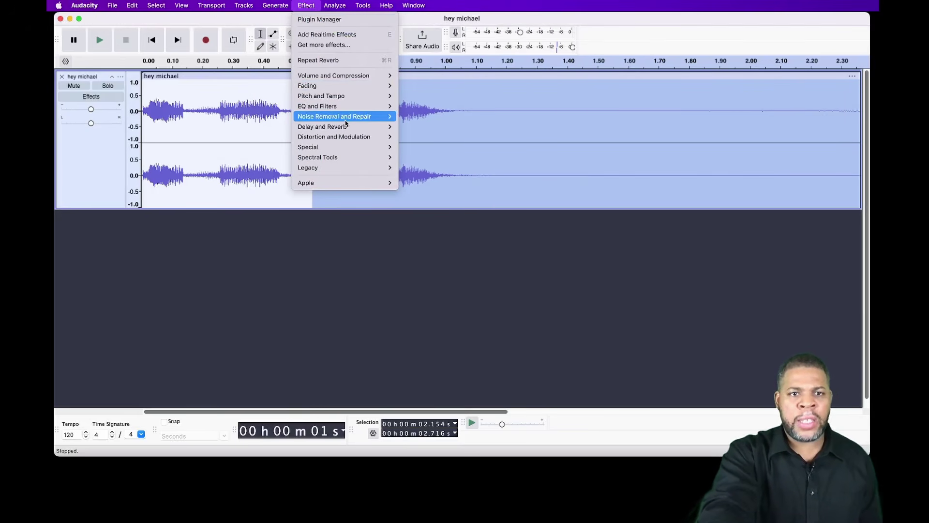
pyautogui.moveTo(358, 127)
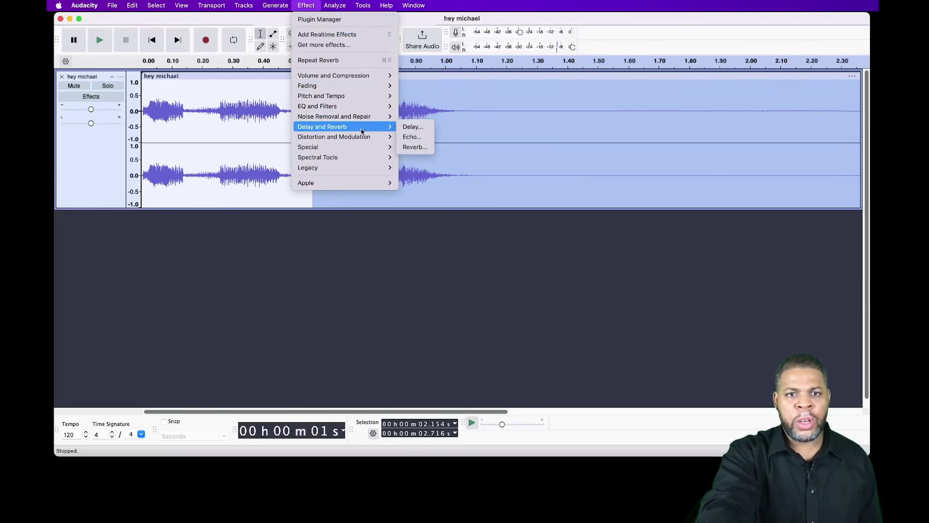
pyautogui.click(418, 139)
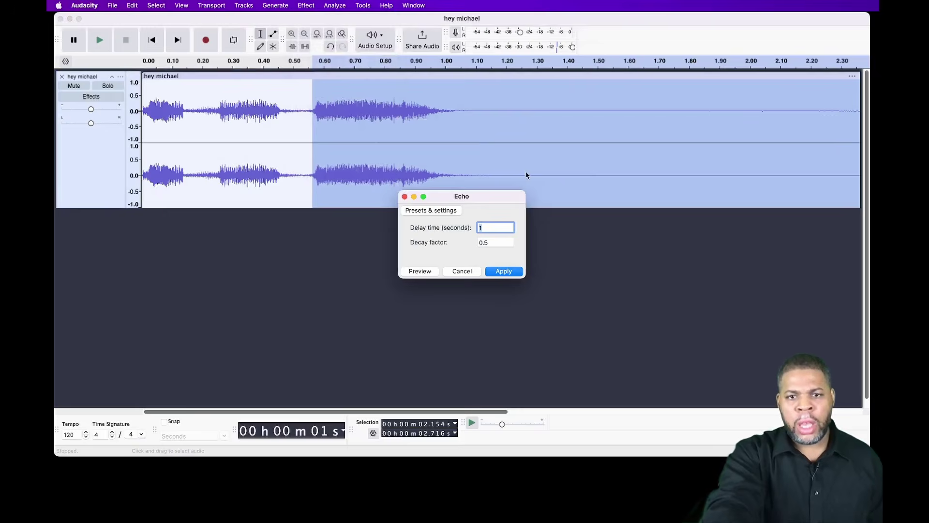
pyautogui.press('BackSpace')
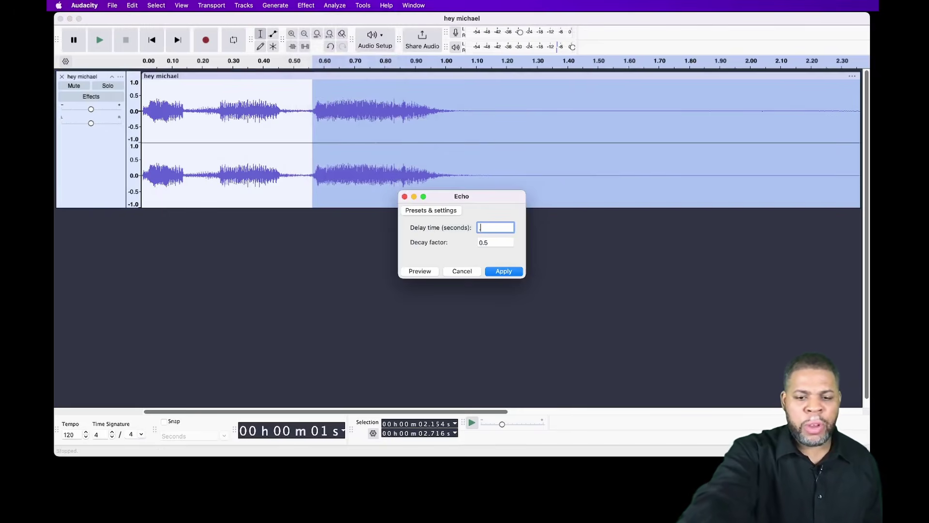
pyautogui.write('0.5')
pyautogui.click(500, 244)
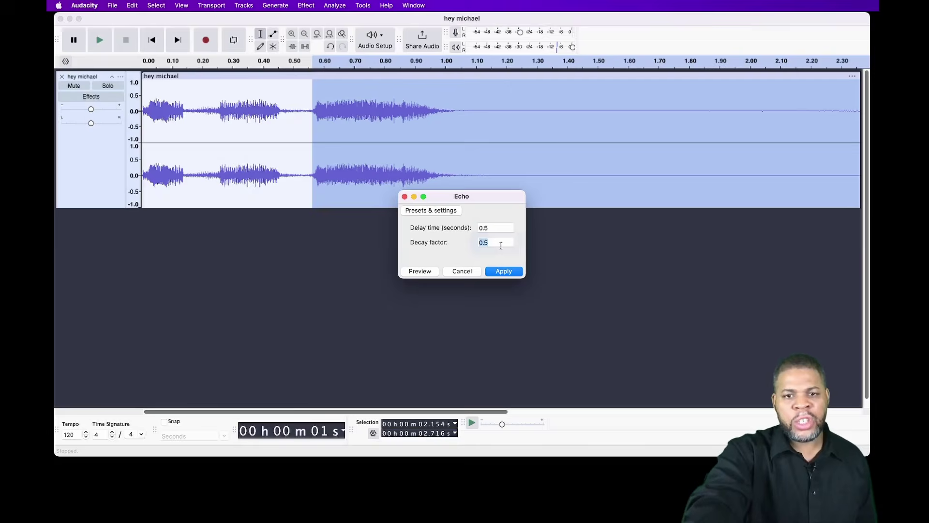
pyautogui.write('1')
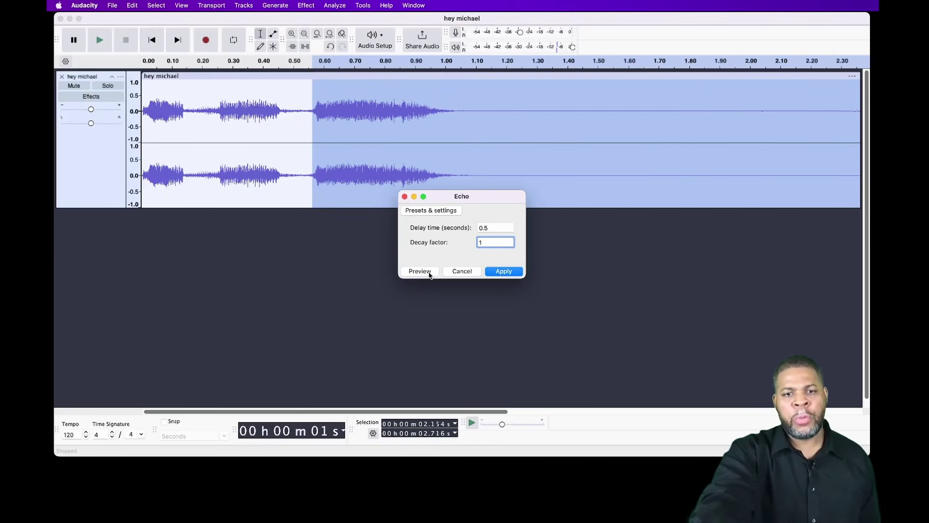
pyautogui.click(420, 272)
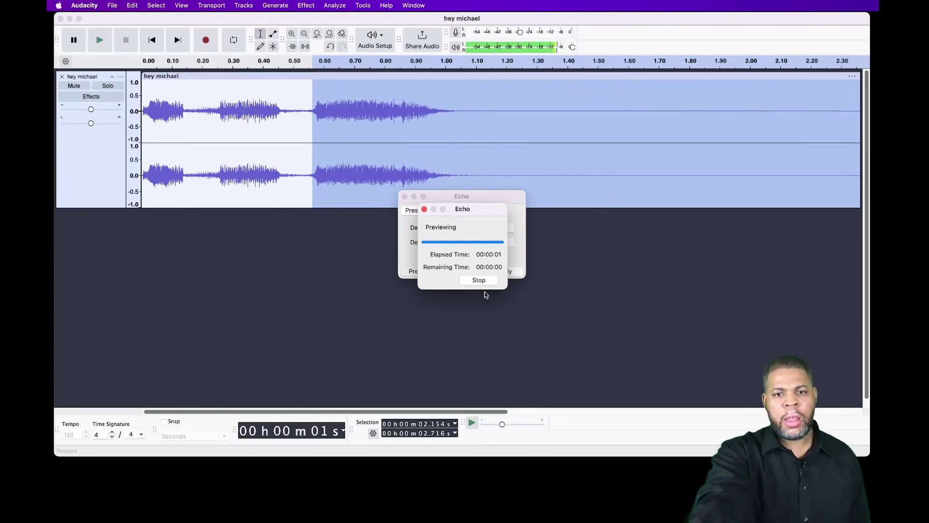
pyautogui.click(506, 271)
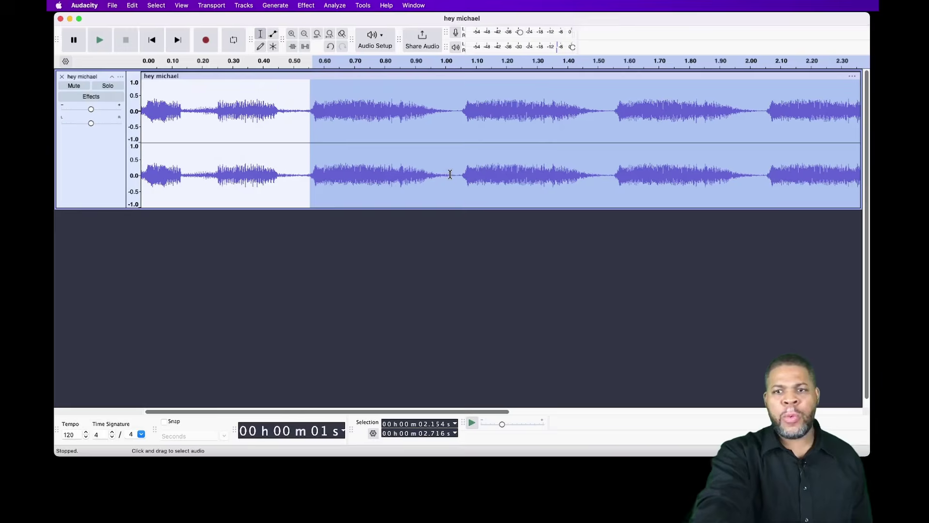
# Apply Fade Out to the echoed section from about 0.56 to 2.72 seconds
pyautogui.press('super+a')
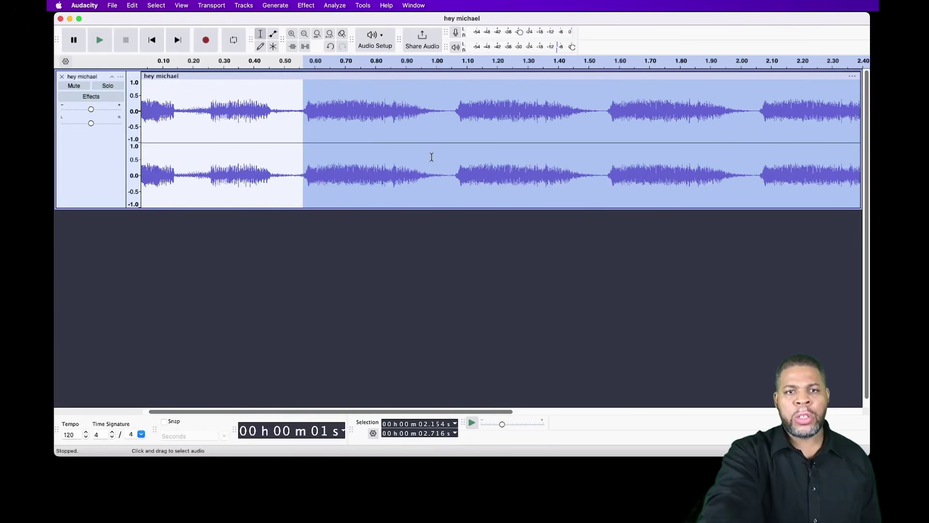
pyautogui.click(303, 5)
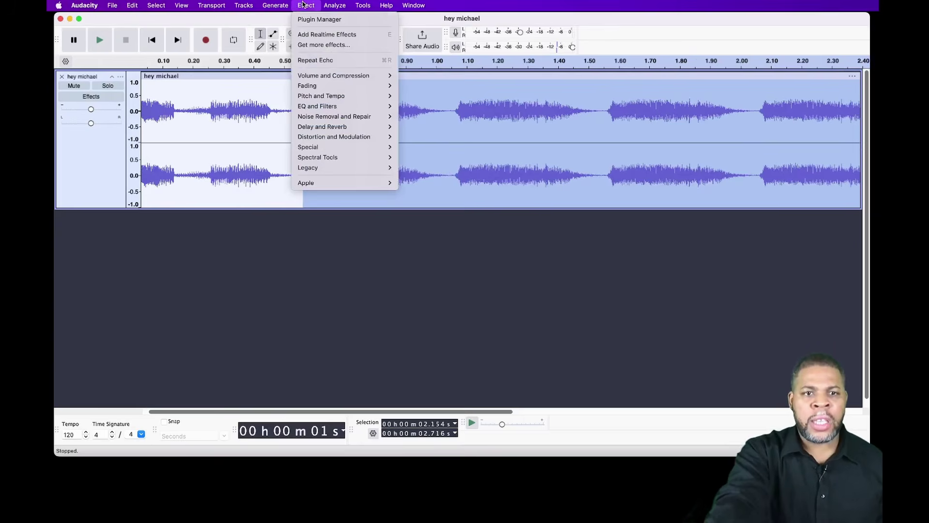
pyautogui.moveTo(332, 87)
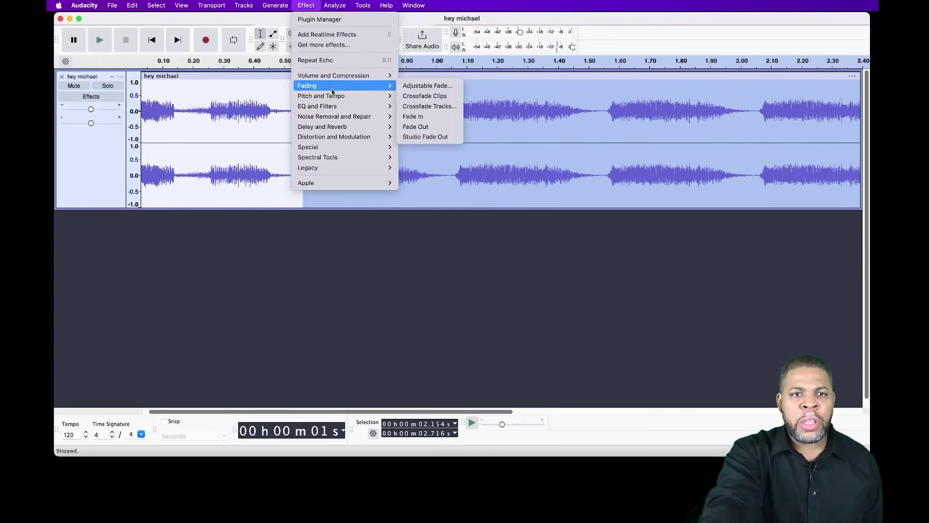
pyautogui.click(428, 129)
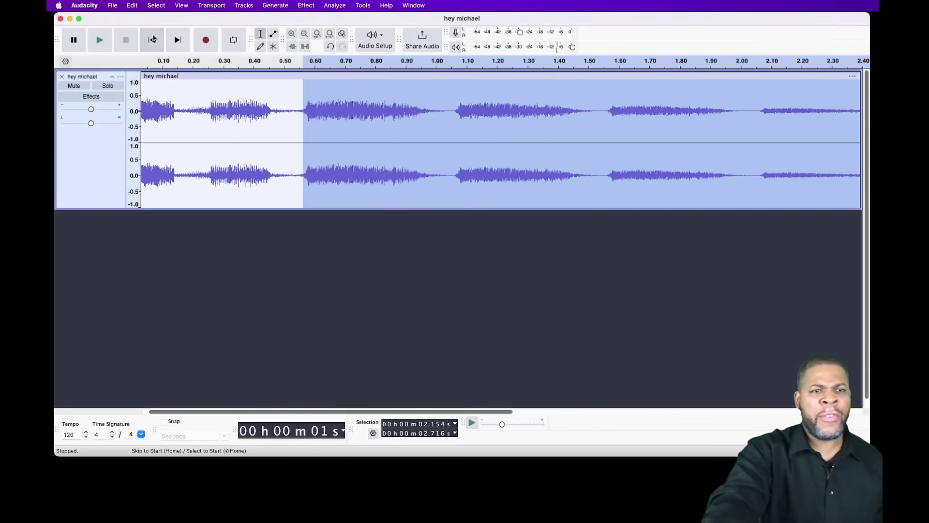
# Play the edited voice clip from its beginning to hear the fading echo, and stop playback
pyautogui.click(152, 40)
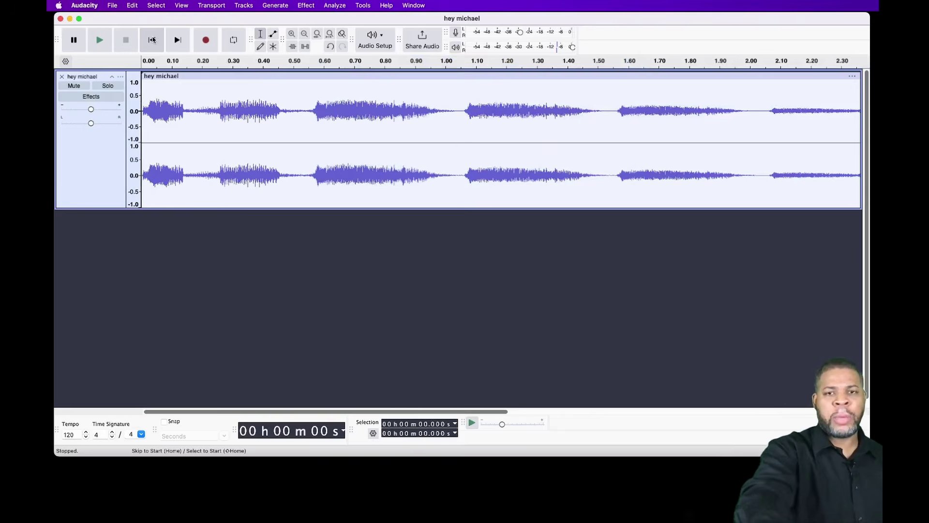
pyautogui.press('space')
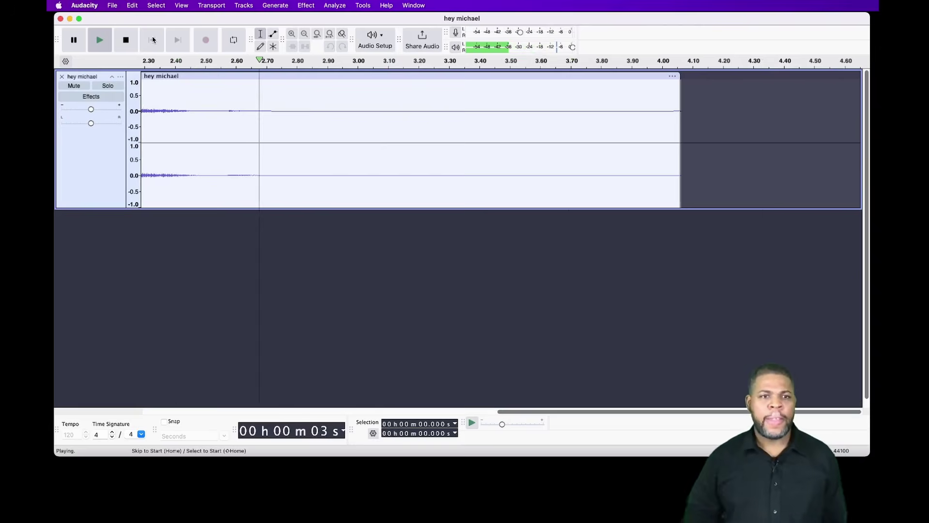
pyautogui.click(125, 40)
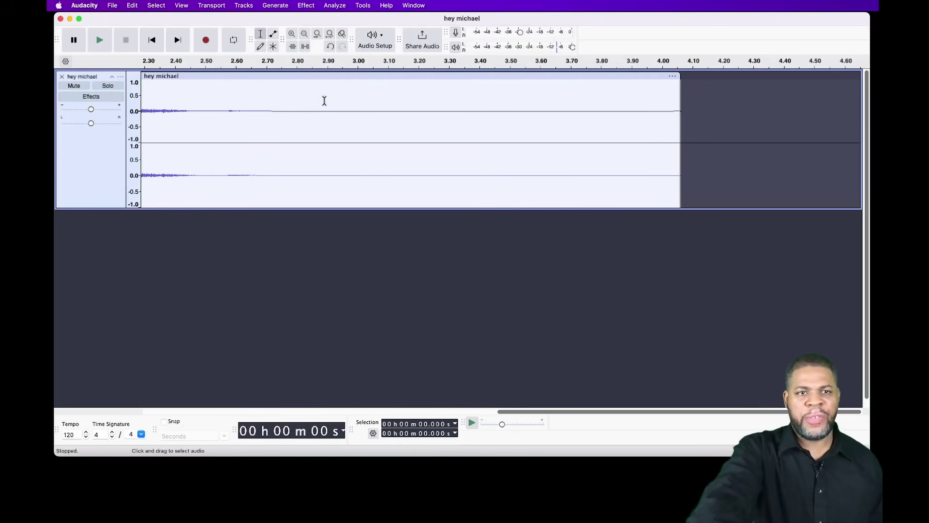
pyautogui.press('Home')
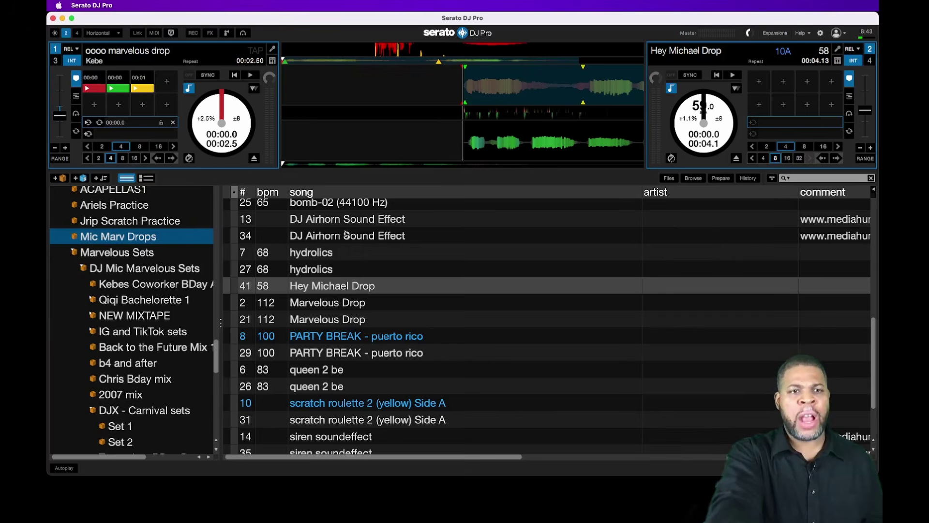
# Switch to Serato DJ Pro, show the sampler and trigger the four samples loaded in bank A one after another
pyautogui.click(227, 33)
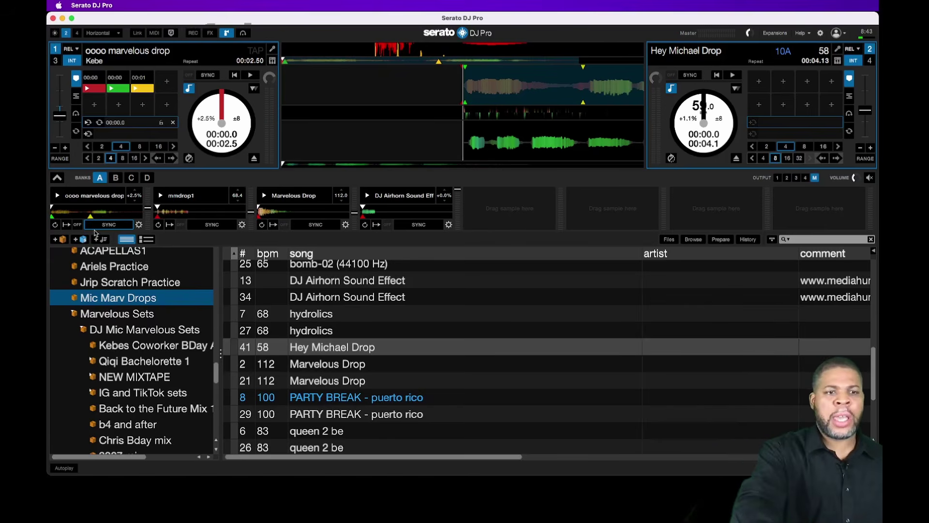
pyautogui.press('z')
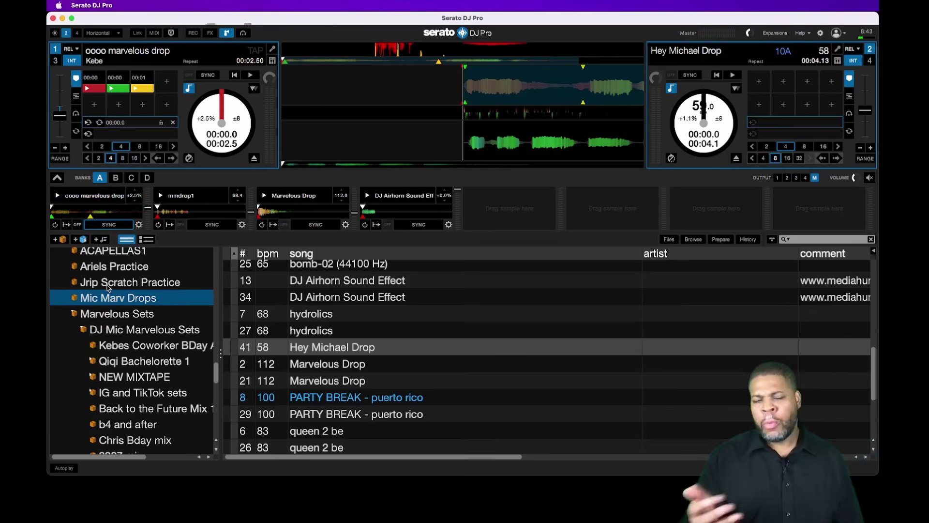
pyautogui.press('x')
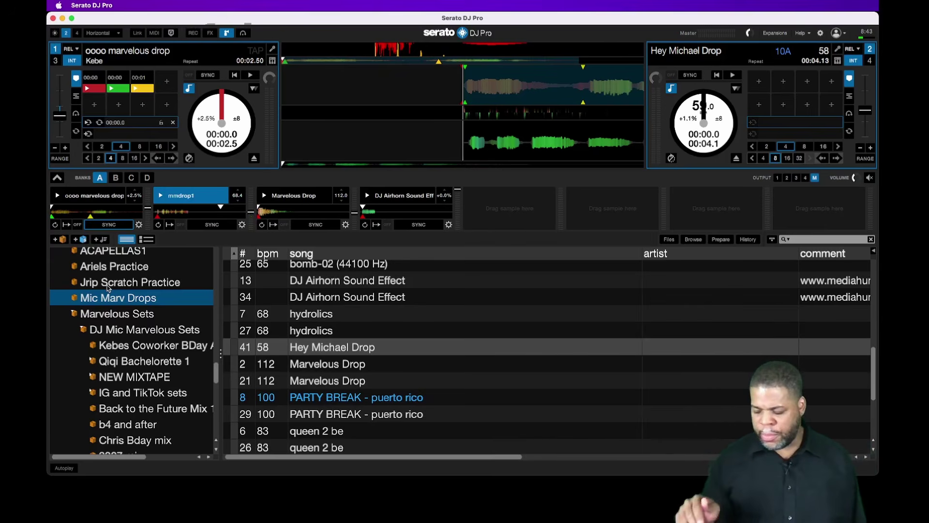
pyautogui.press('c')
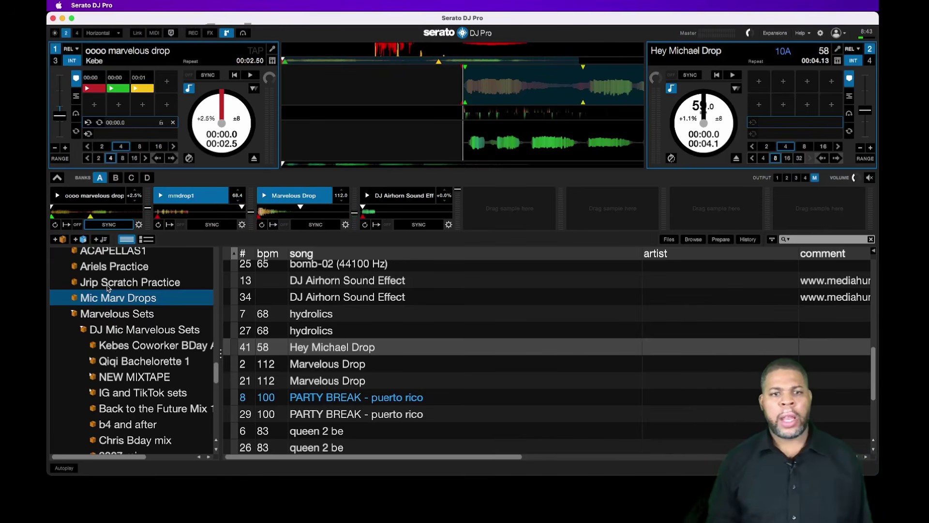
pyautogui.press('v')
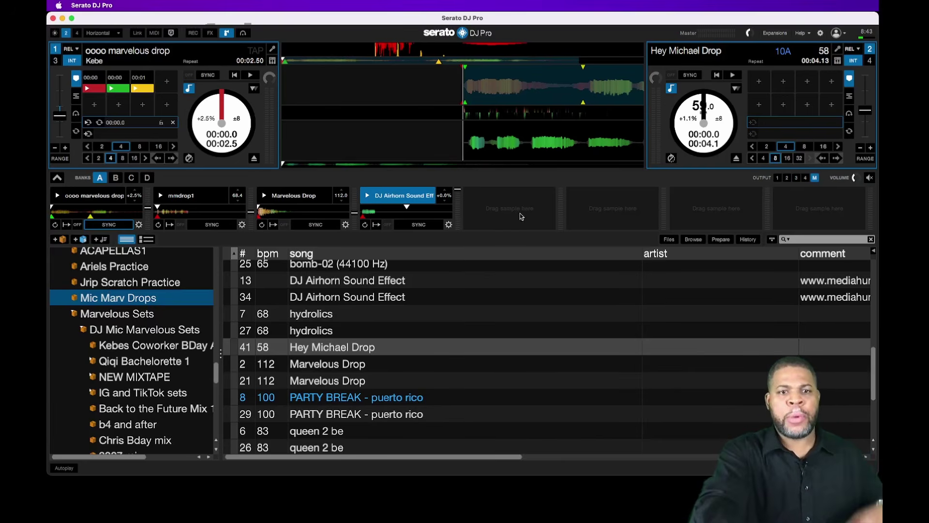
# Load Hey Michael Drop from deck 2 into the fifth sampler slot and set a cue point where its vocal starts
pyautogui.moveTo(692, 48); pyautogui.dragTo(516, 207)
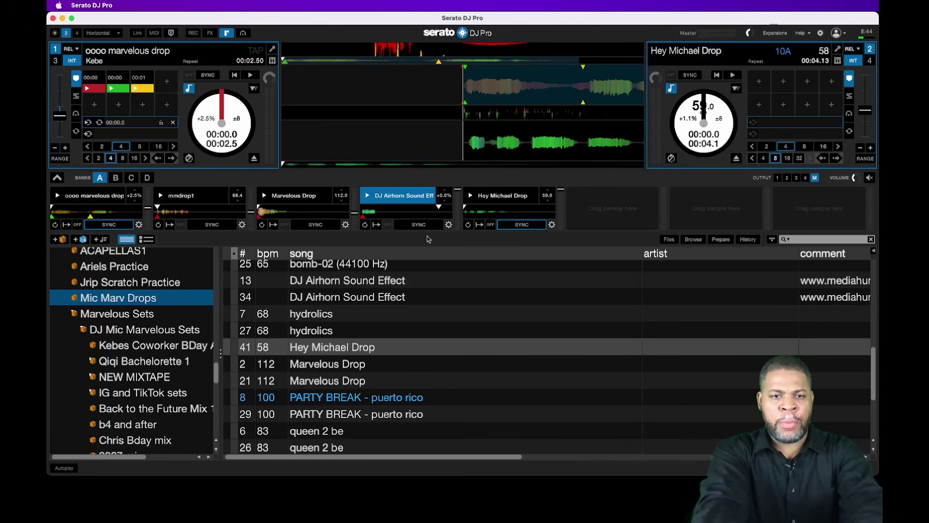
pyautogui.click(325, 352)
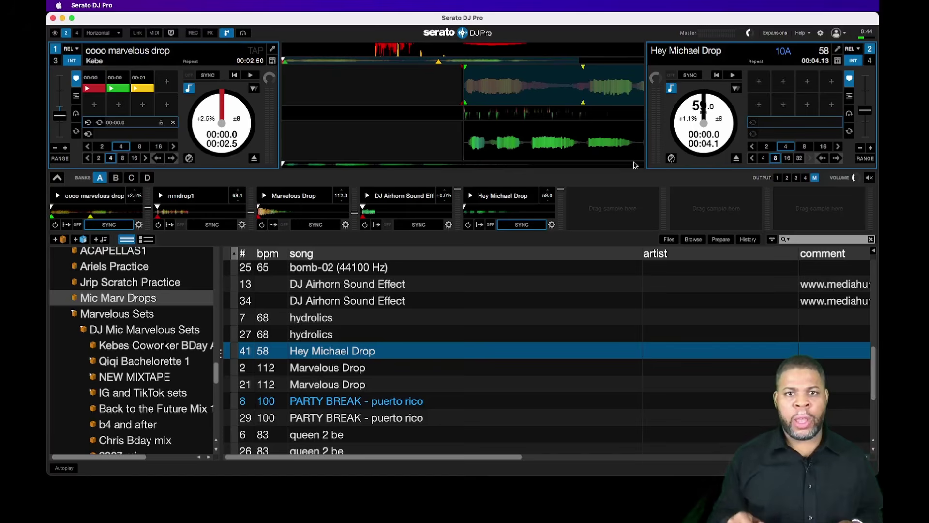
pyautogui.hotkey('ctrl', '6')
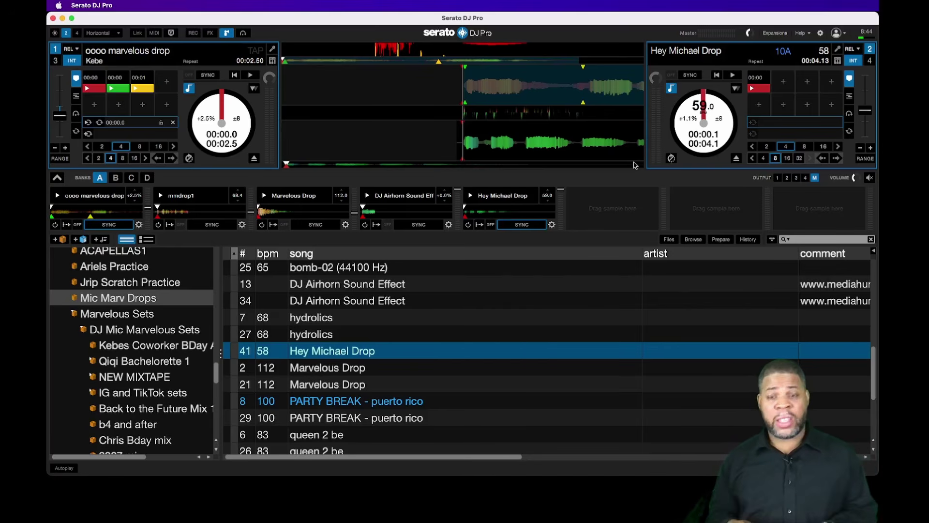
pyautogui.press('6')
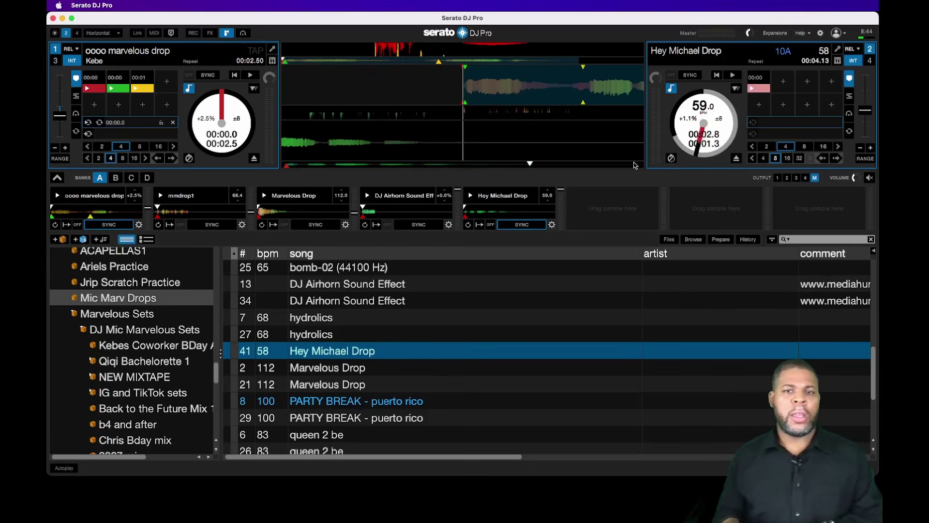
pyautogui.press('6')
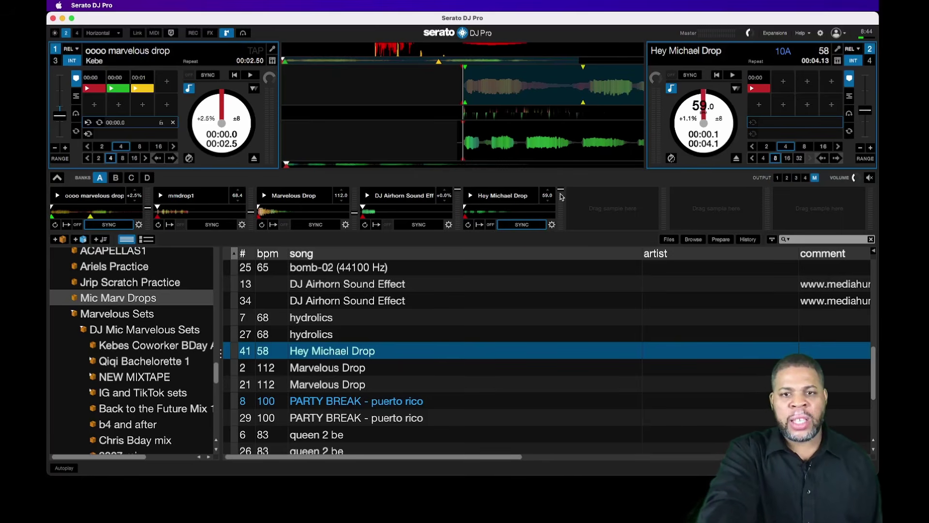
# Turn on sync for the Hey Michael Drop sample to match the tempo of The Largest (Explicit) on deck 1
pyautogui.moveTo(560, 193)
pyautogui.mouseDown()
pyautogui.moveTo(558, 225)
pyautogui.moveTo(560, 193)
pyautogui.mouseUp()
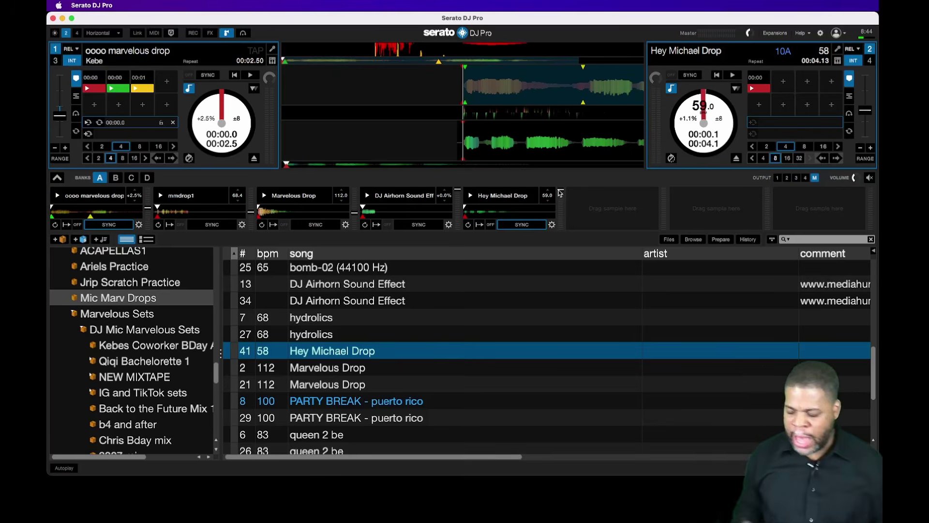
pyautogui.hotkey('ctrl', '5')
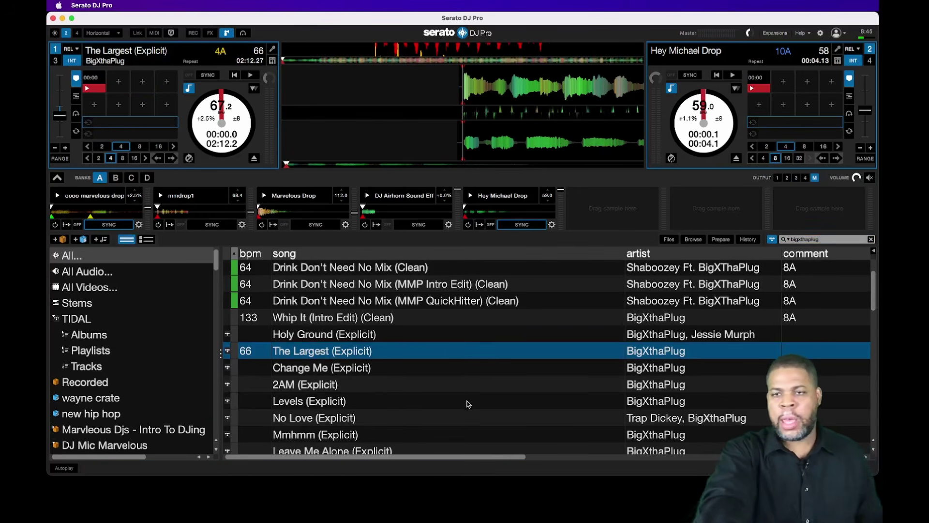
pyautogui.click(522, 225)
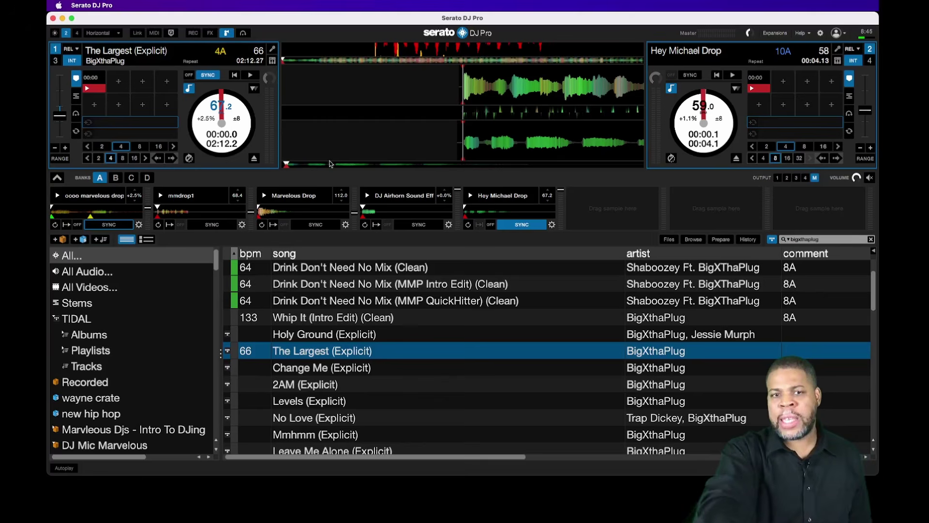
pyautogui.click(477, 216)
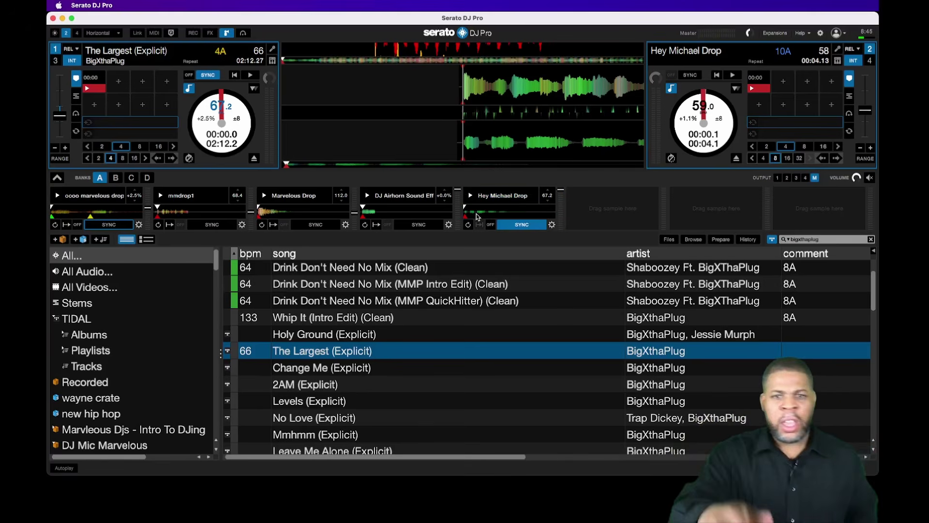
# Turn off sync for the Hey Michael Drop sample and load Drink Don't Need No Mix (MMP Intro Edit) (Clean) onto deck 1
pyautogui.click(490, 225)
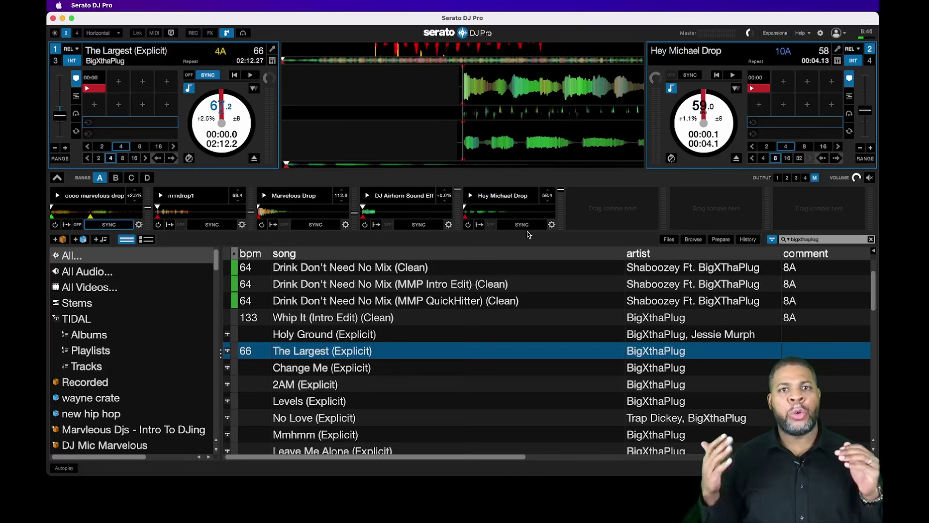
pyautogui.hotkey('ctrl', '5')
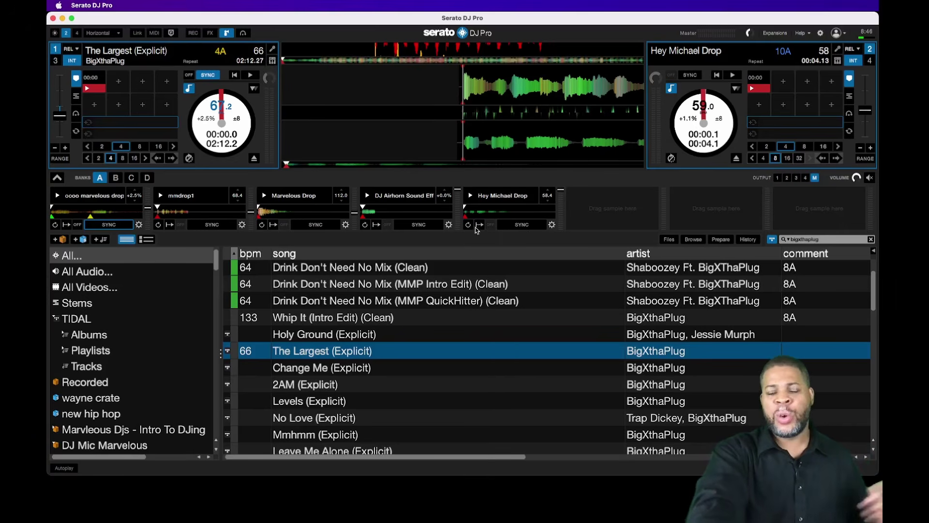
pyautogui.click(425, 283)
pyautogui.hotkey('shift', 'Left')
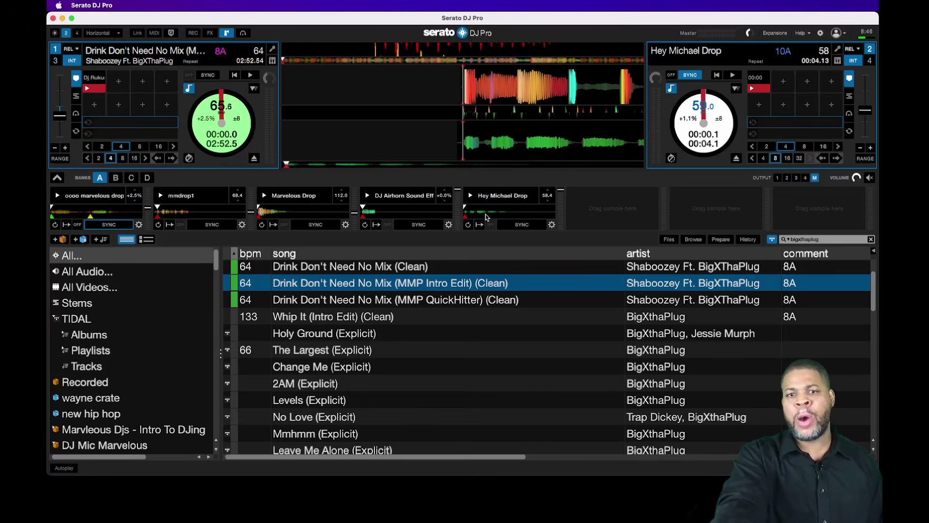
# Turn on repeat playback for the Hey Michael Drop sample and switch it off again
pyautogui.click(468, 225)
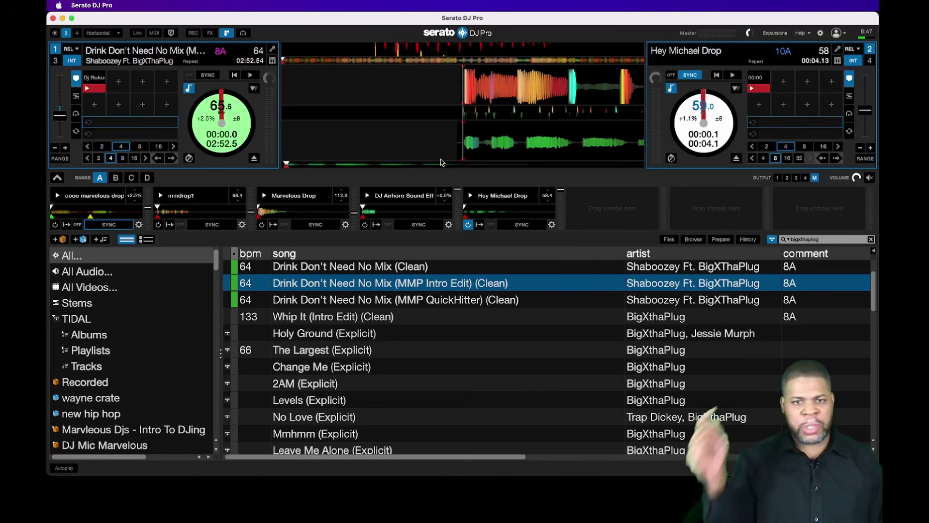
pyautogui.click(467, 225)
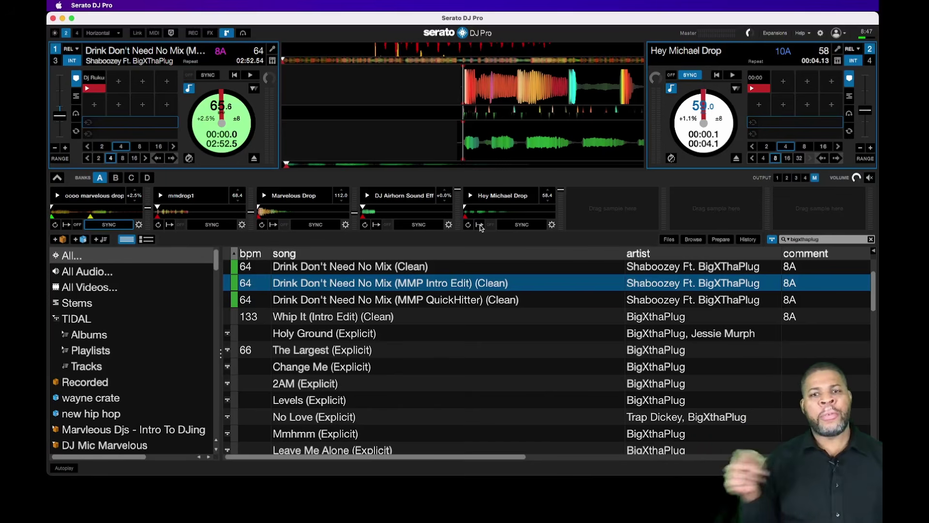
# Trigger the Hey Michael Drop sample repeatedly, followed by the DJ Airhorn sound effect from bank A
pyautogui.press('b')
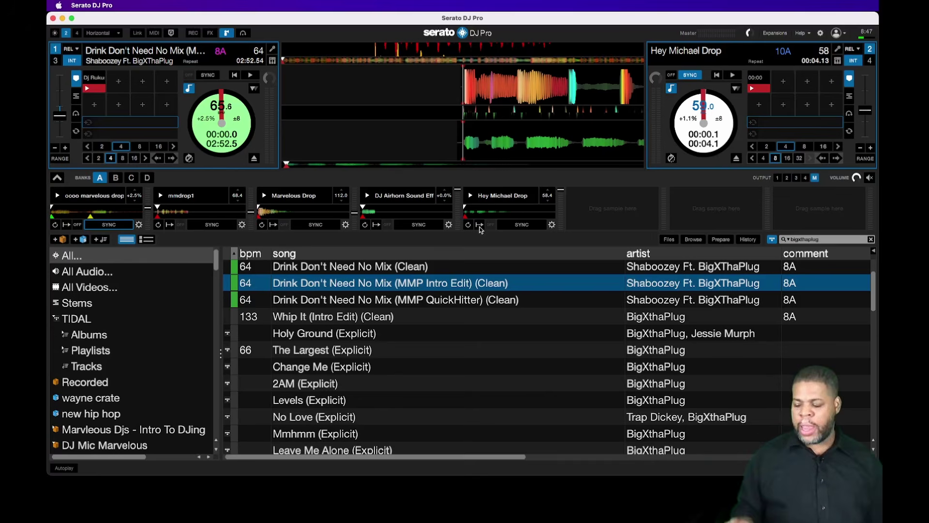
pyautogui.press('b')
pyautogui.press('b')
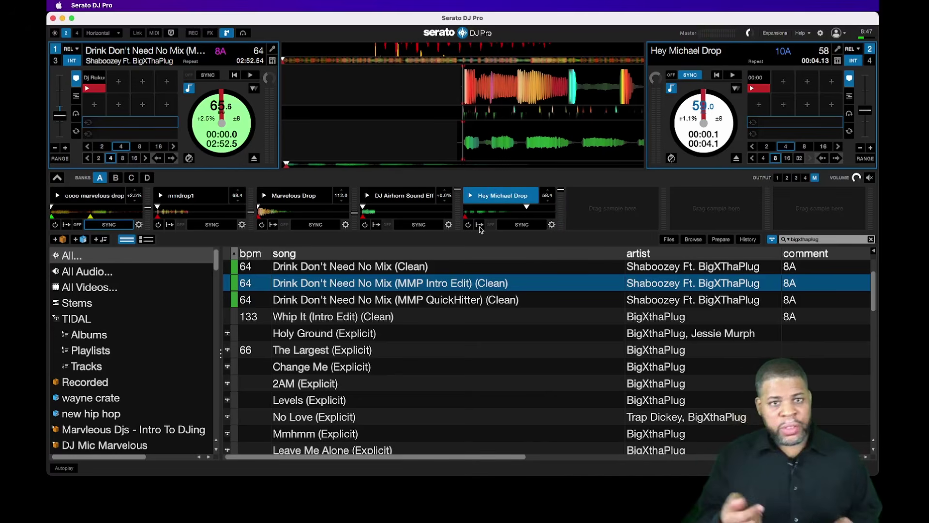
pyautogui.press('v')
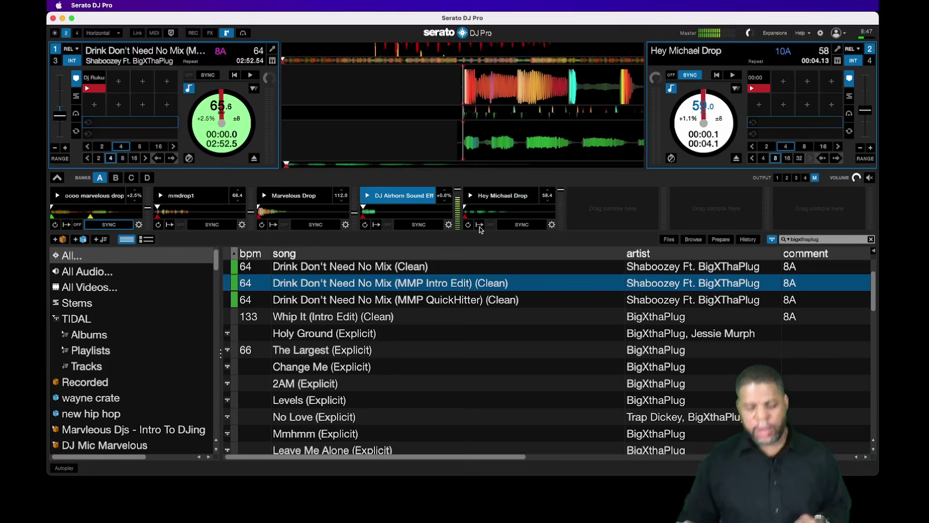